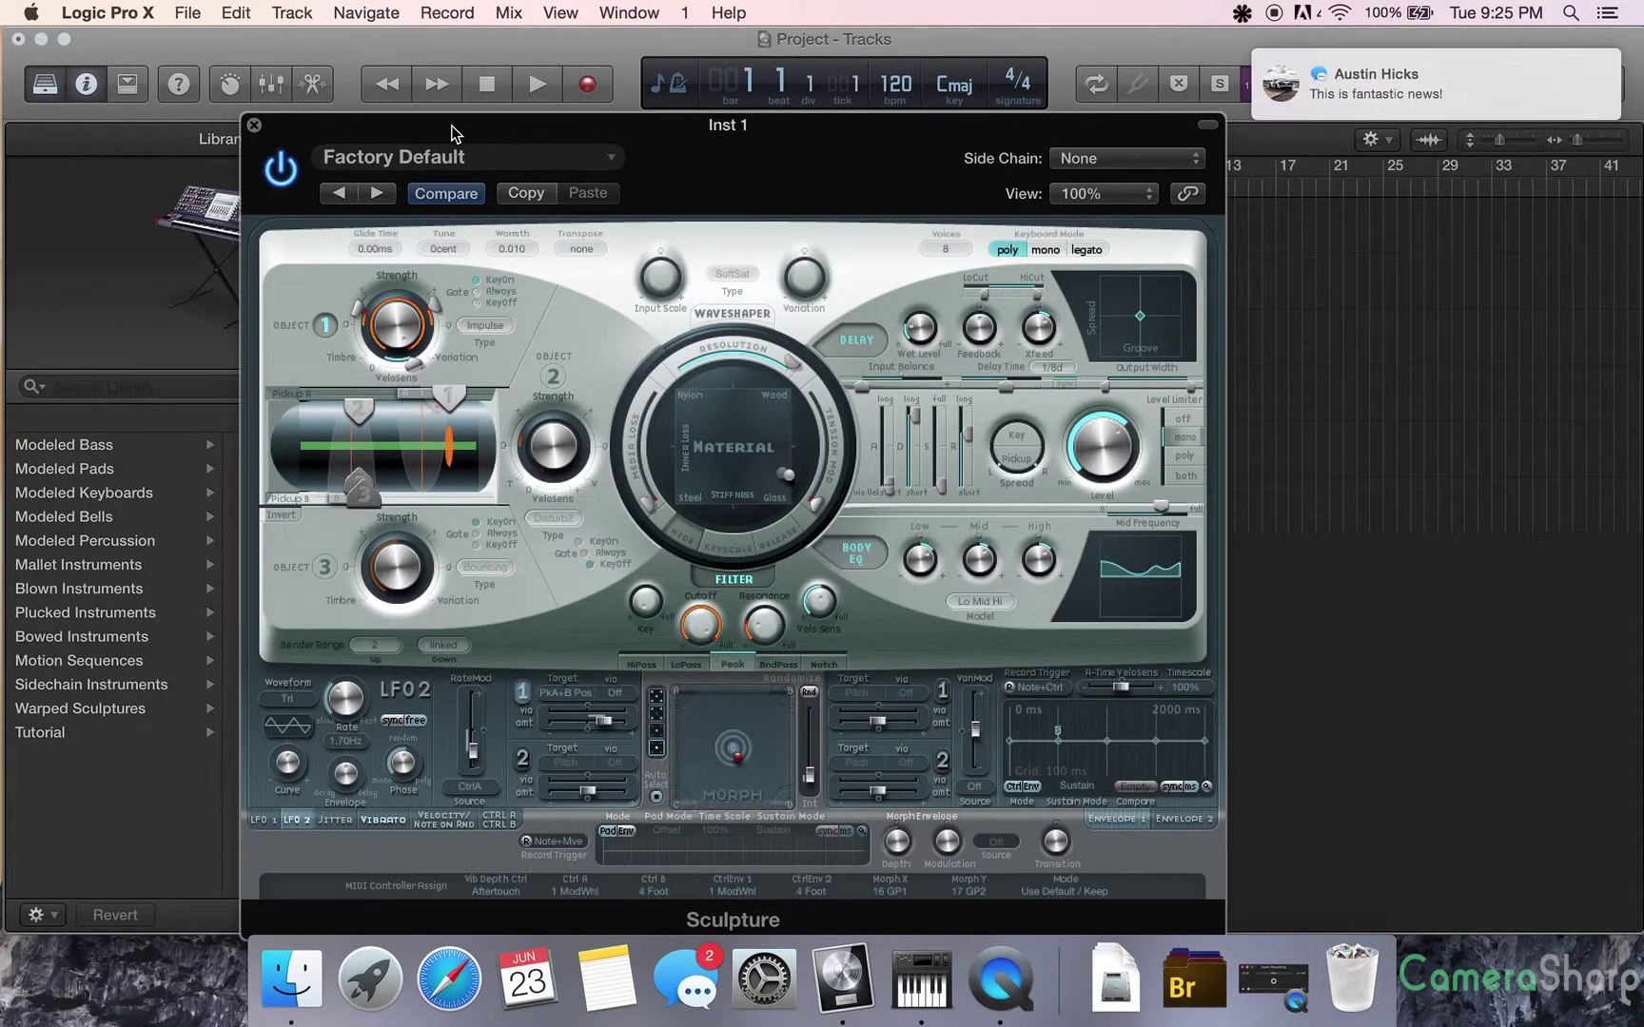
Drag the Sculpture window on Inst 1 to the right so more of the Library shows
mouse_move(1515, 53)
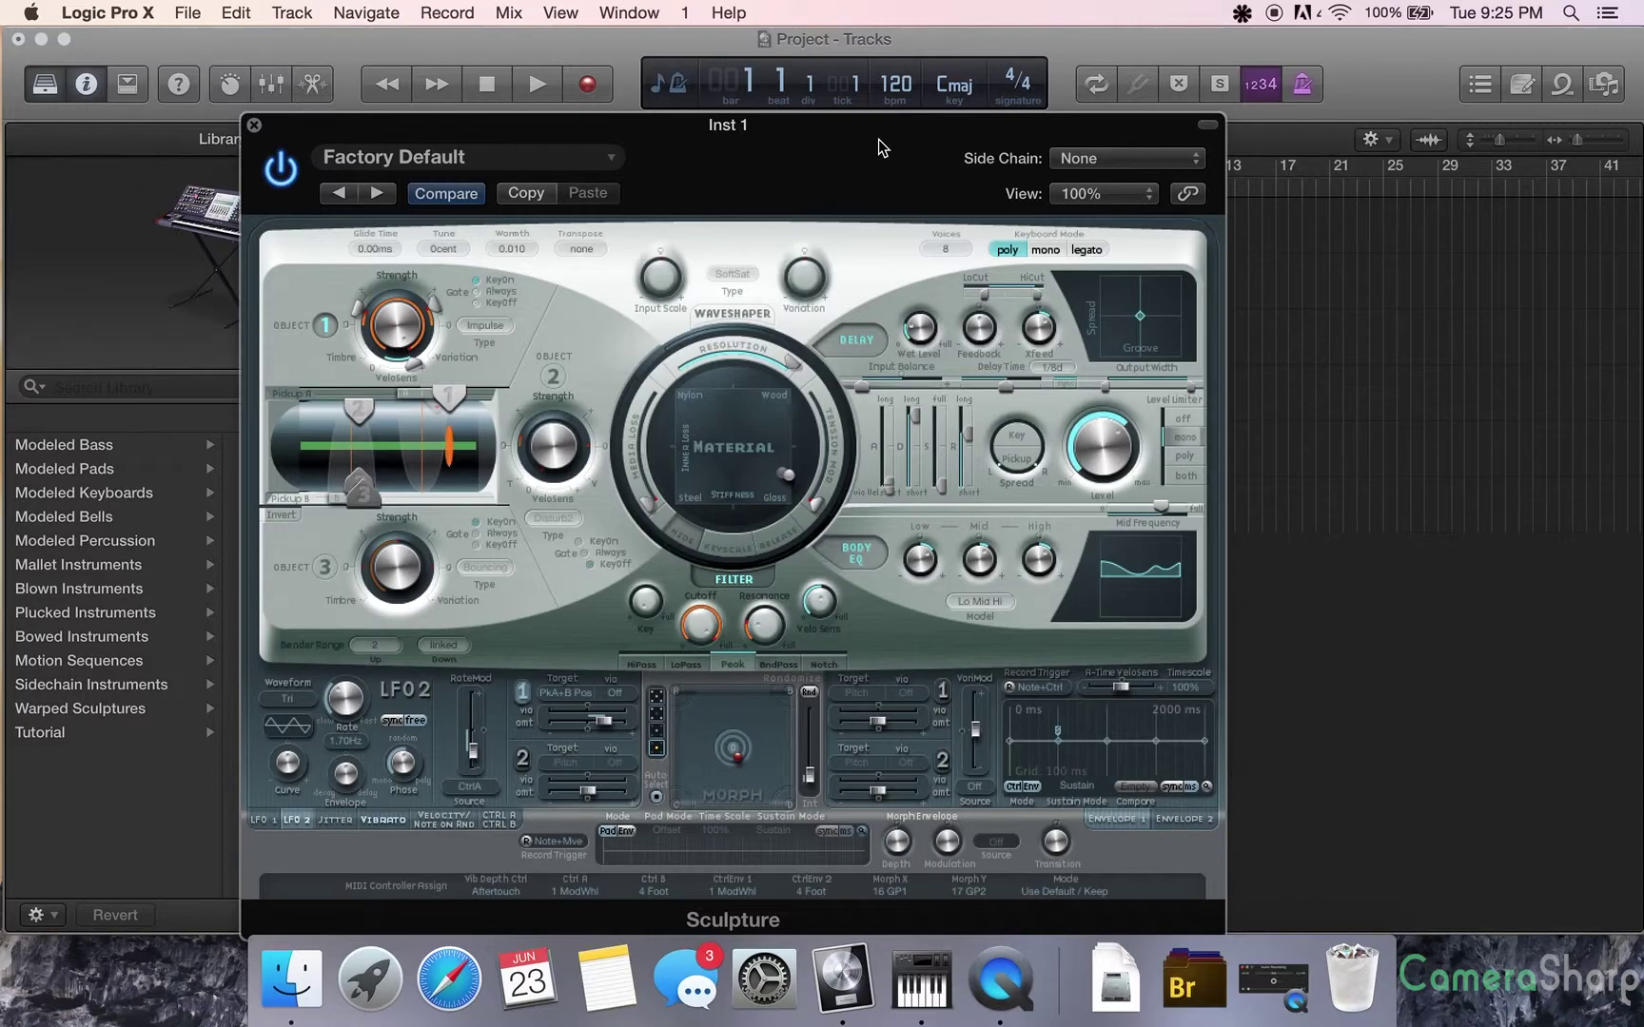
left_click_drag(878, 139, 1038, 127)
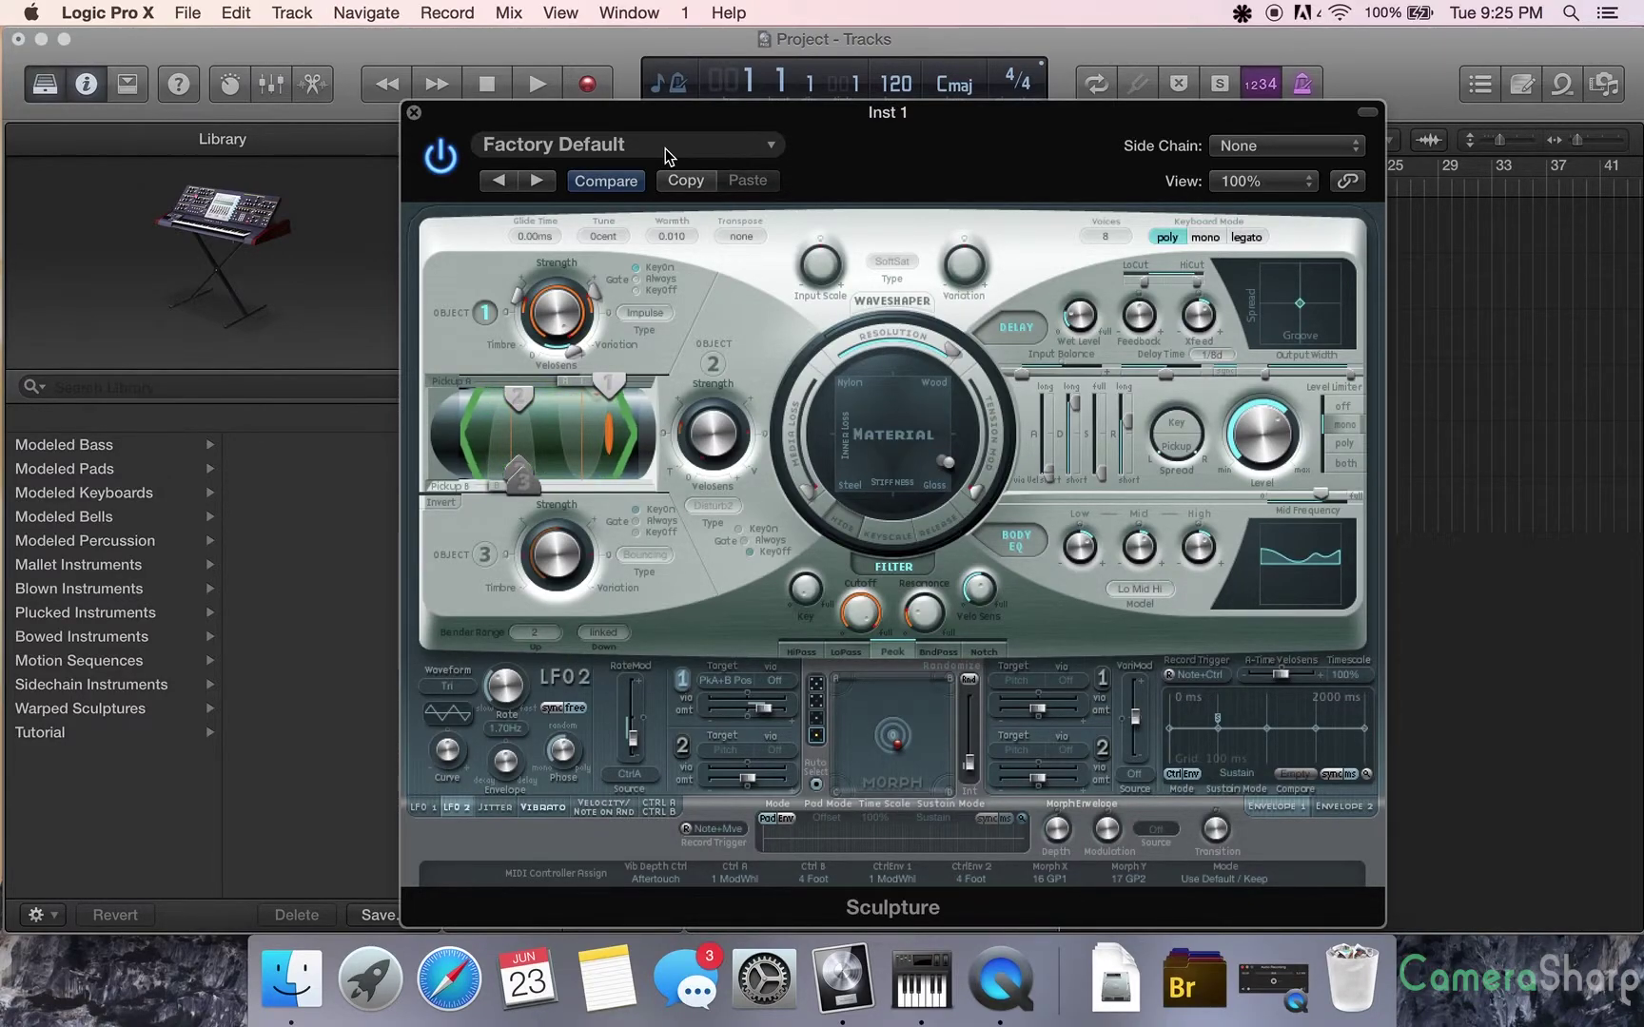
Glance at the preset list, then sweep the Material puck toward Nylon and back to the pad centre
left_click(664, 149)
left_click(916, 168)
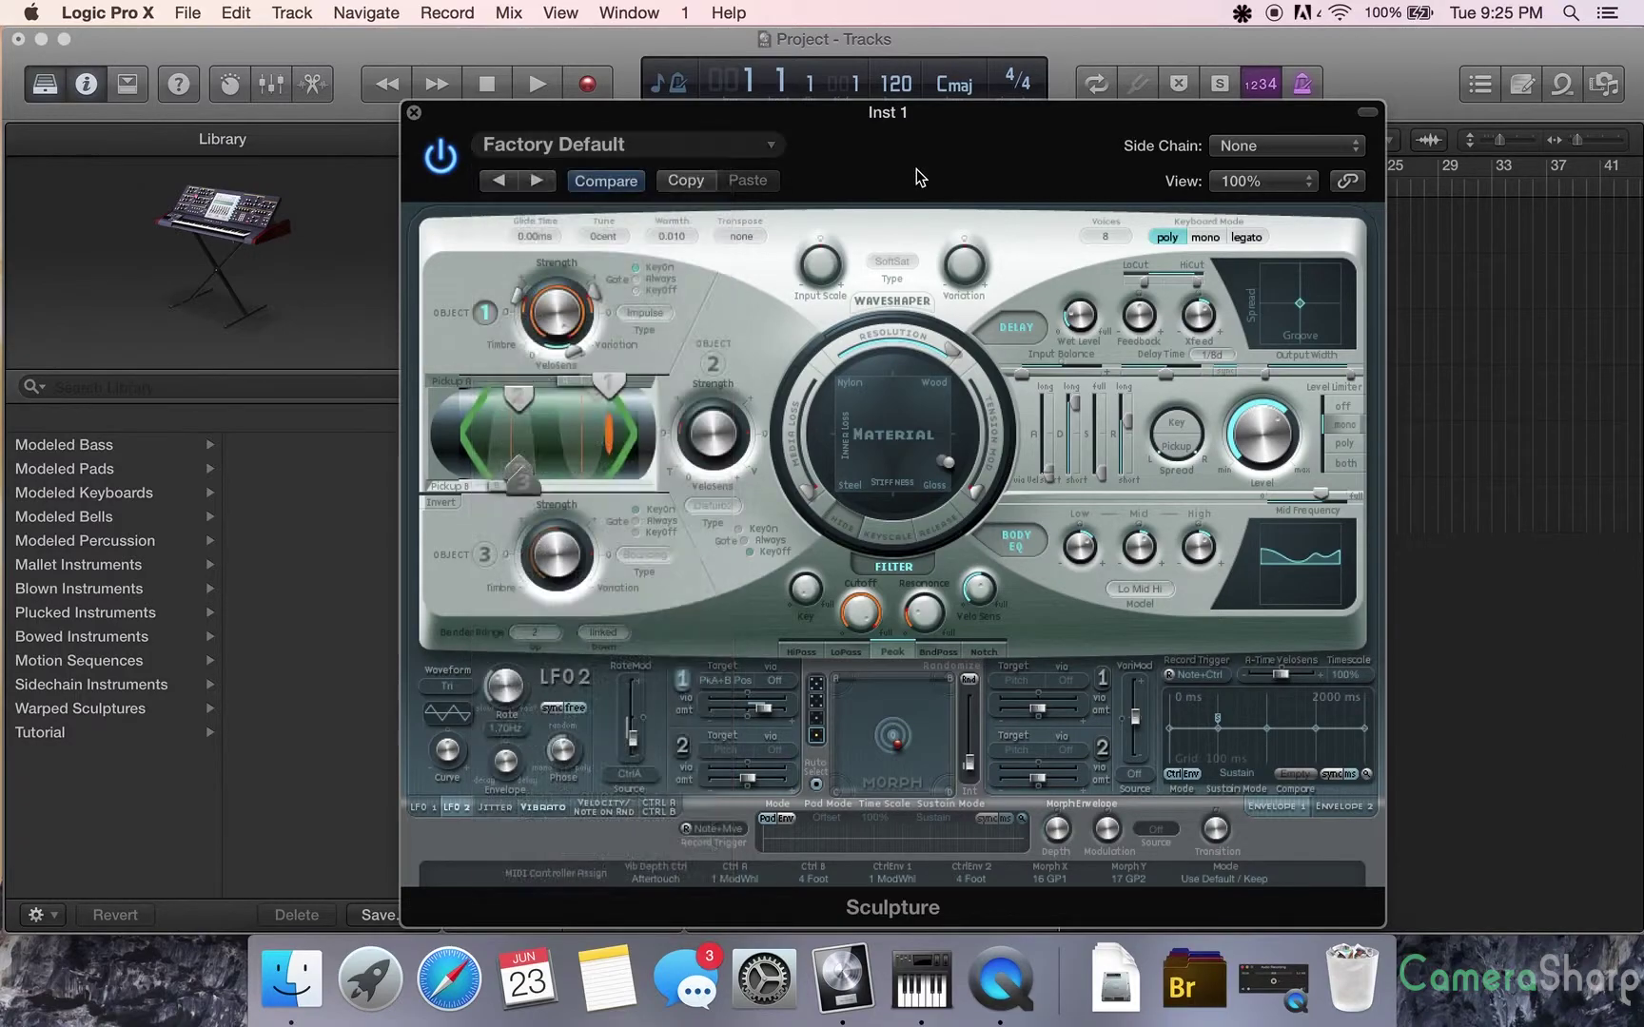
left_click_drag(944, 464, 854, 473)
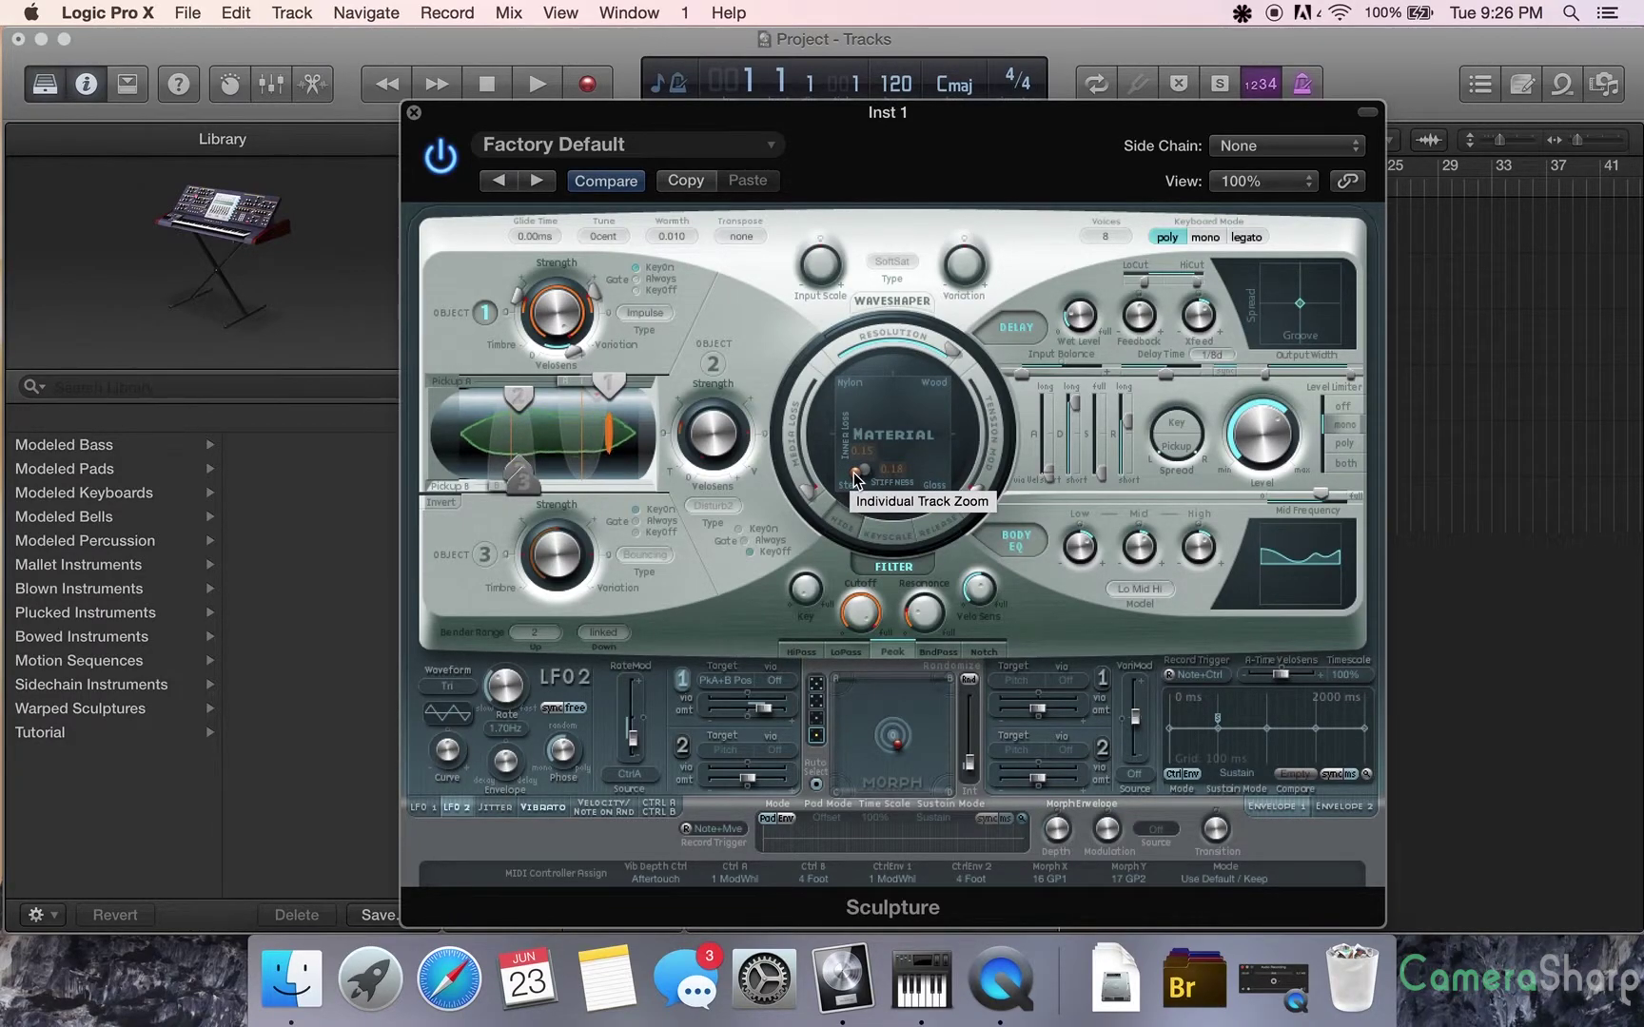
left_click_drag(853, 478, 954, 399)
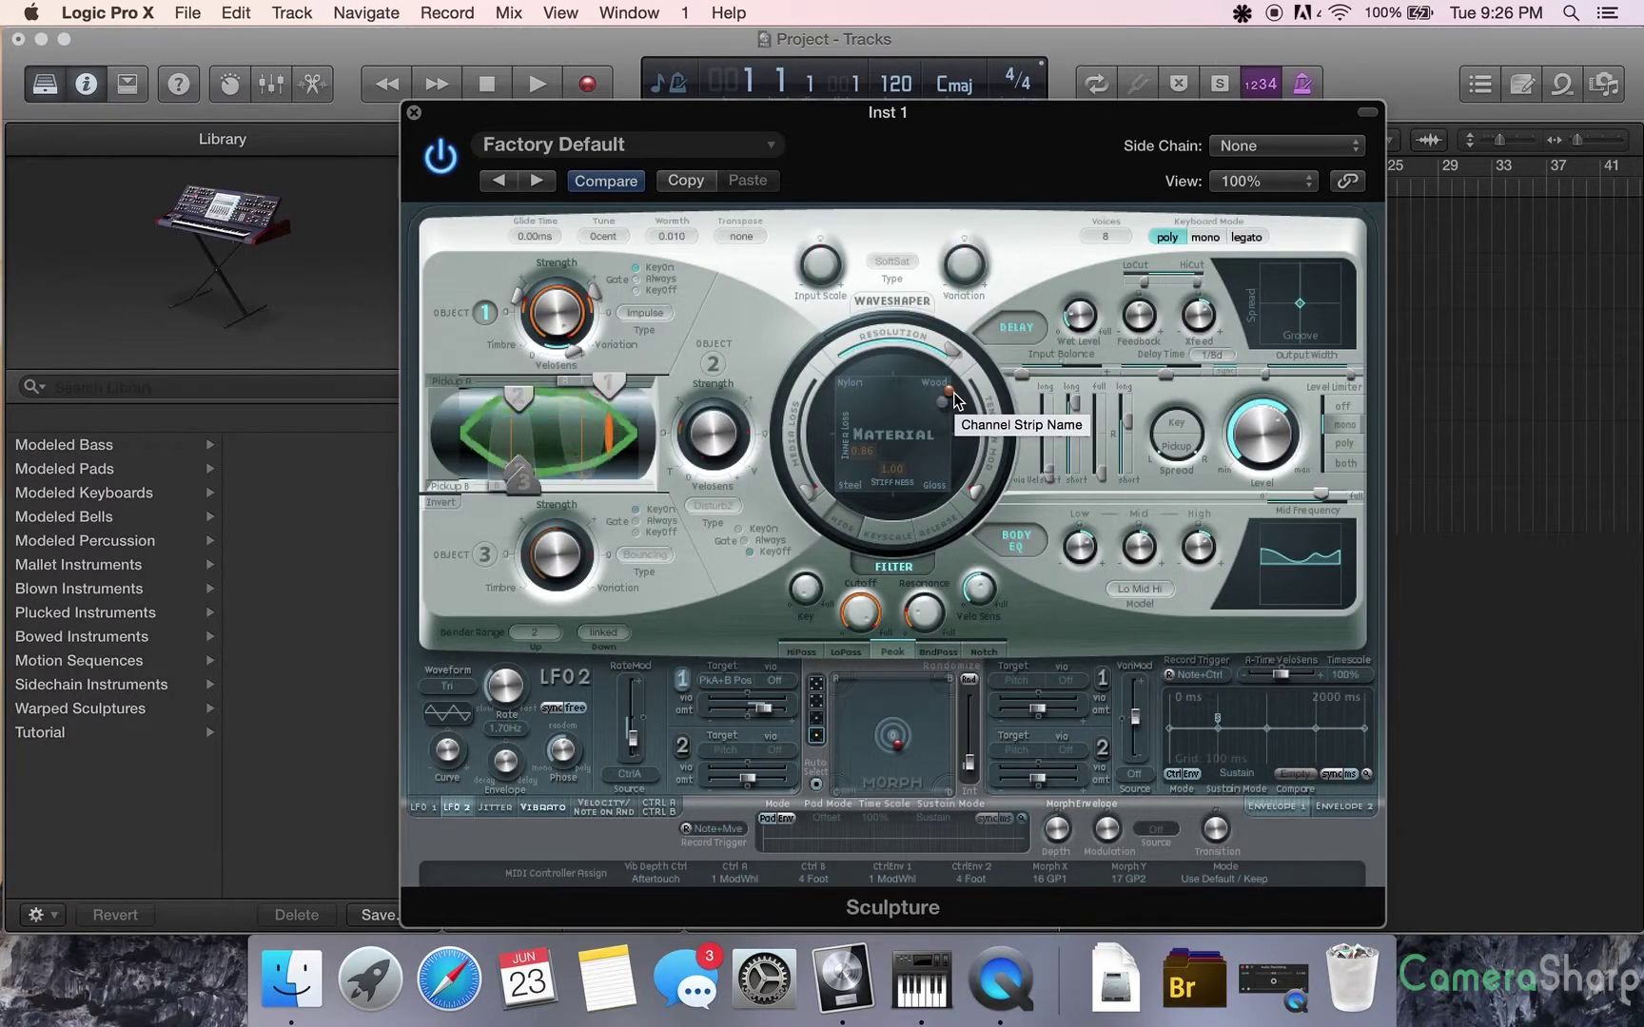
left_click_drag(954, 400, 890, 478)
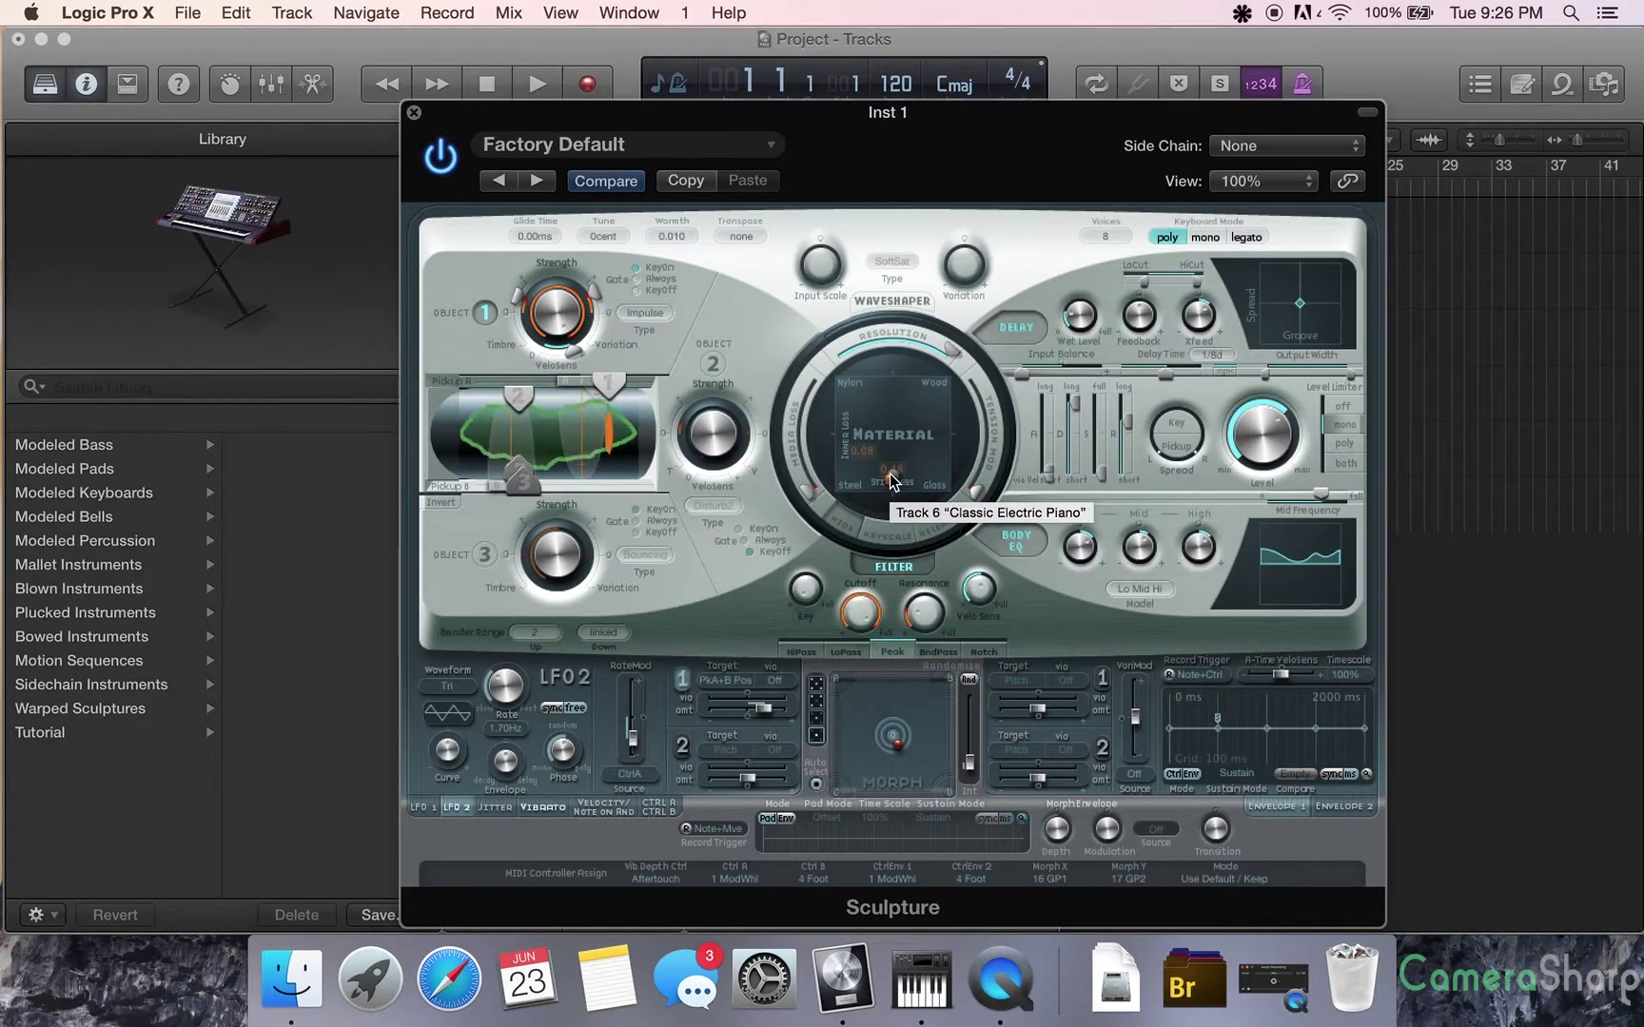
left_click(892, 440)
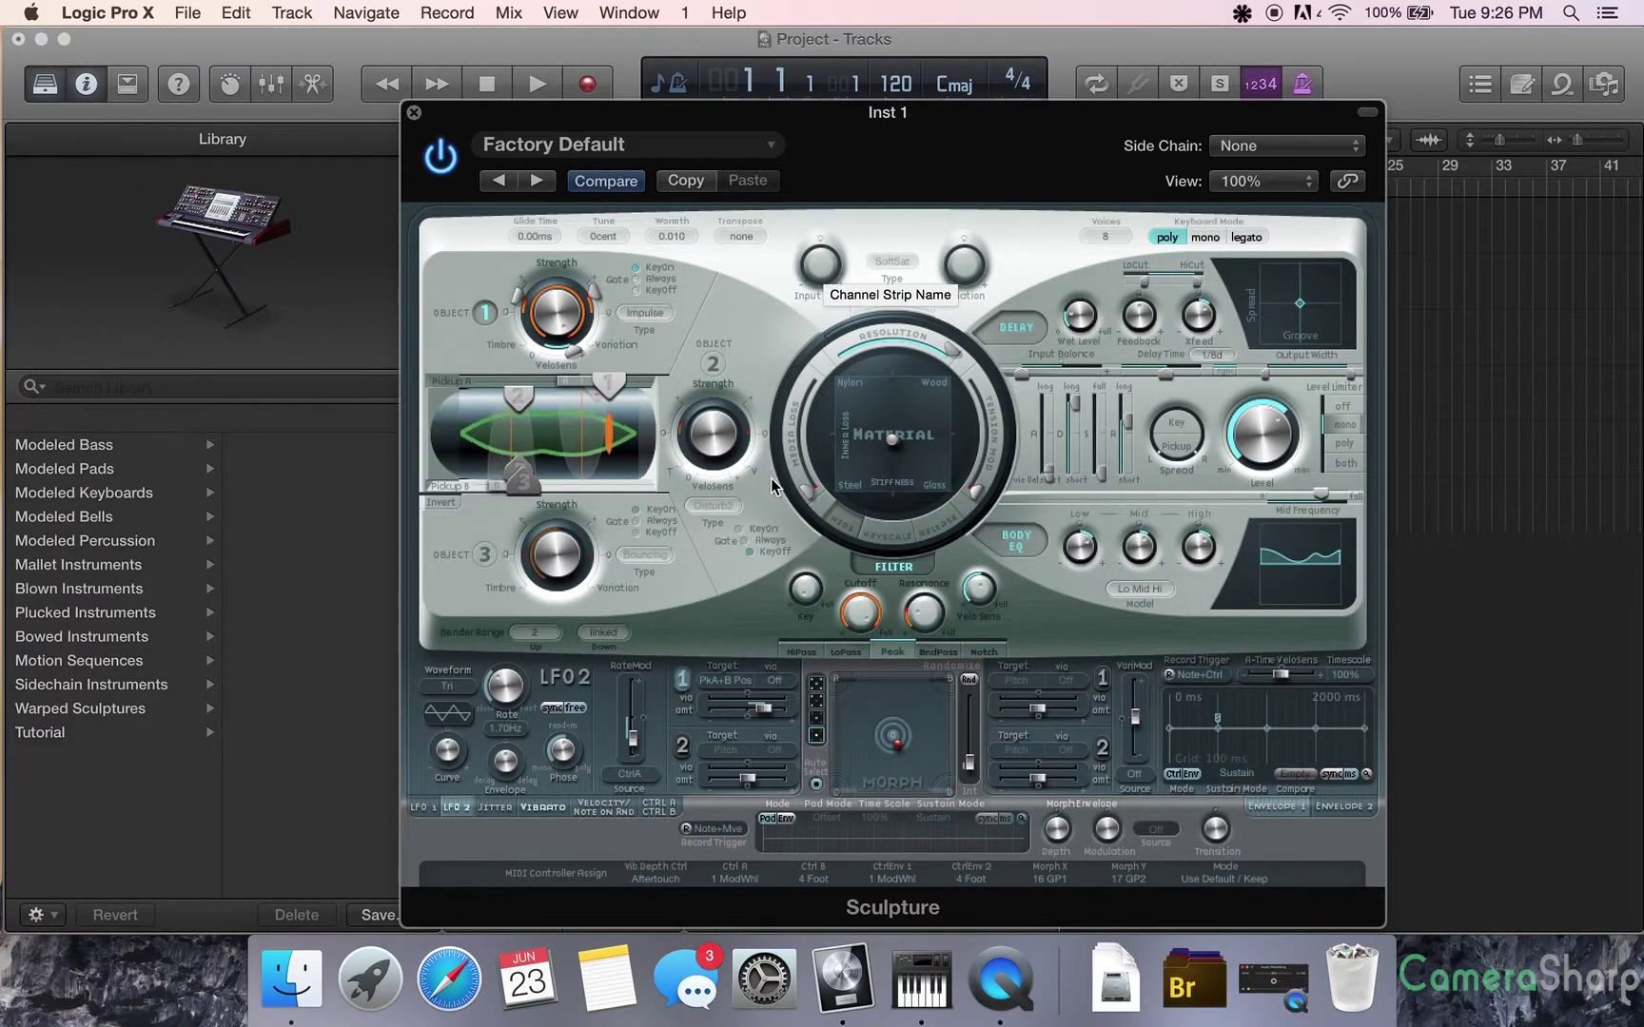
Load Modeled Bass > Hollow Bass and nudge its material puck back toward the pad centre
left_click(609, 148)
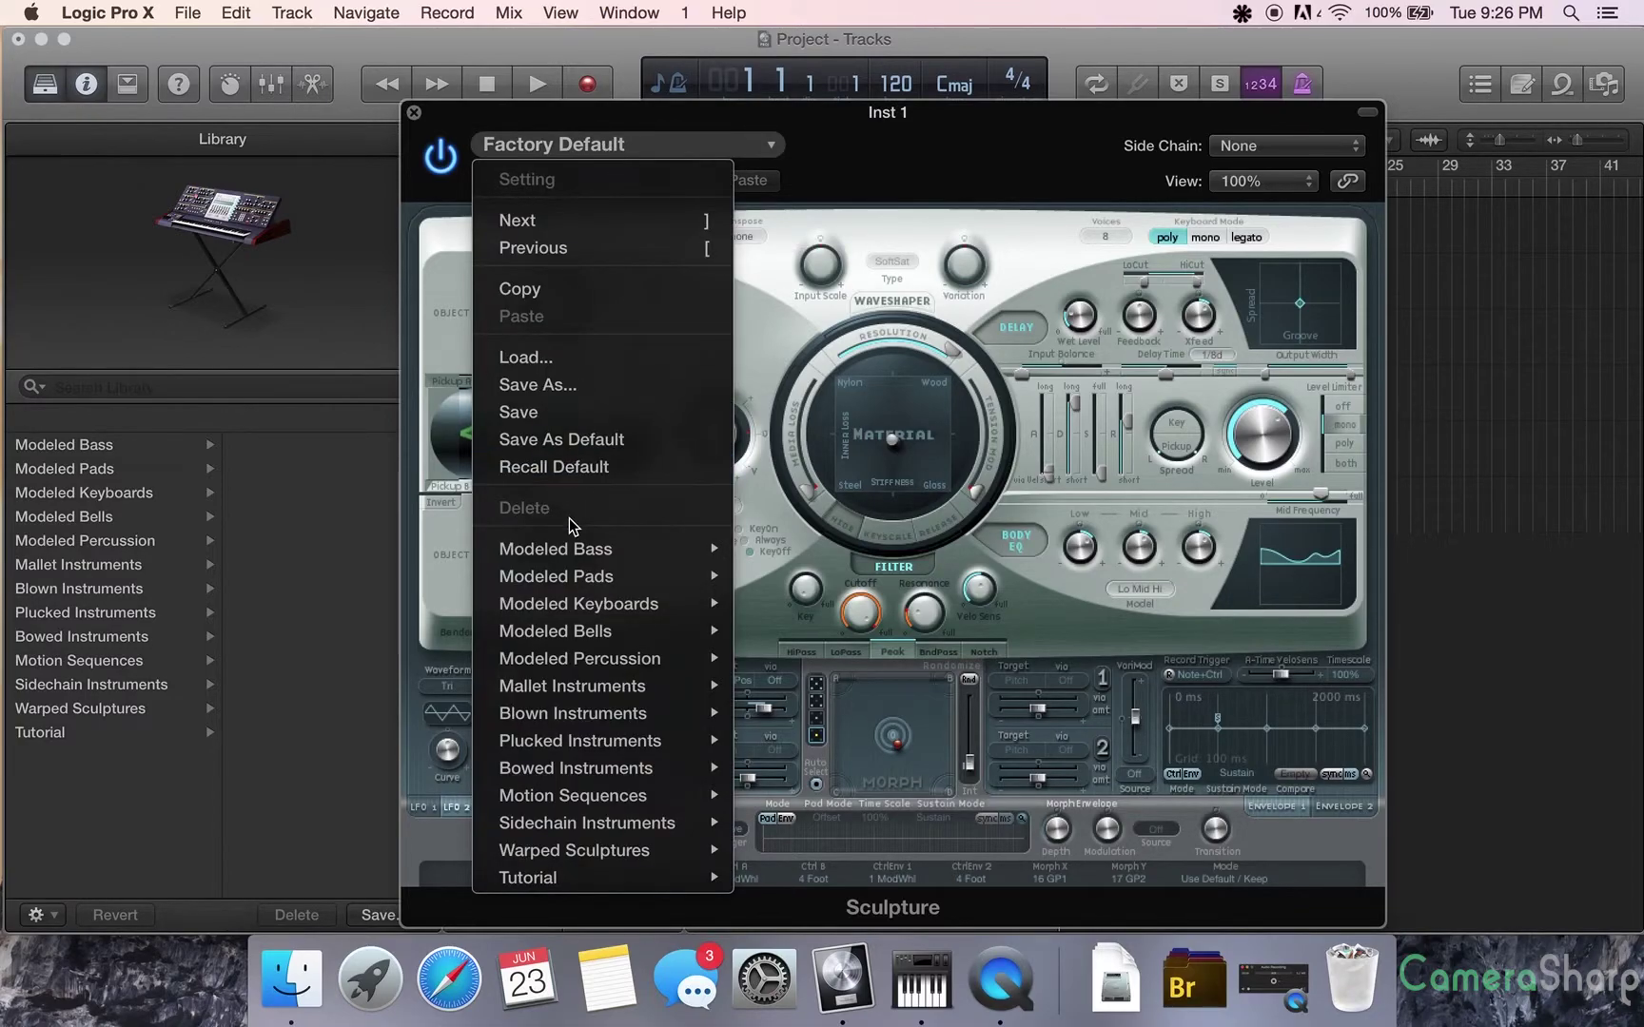
mouse_move(568, 545)
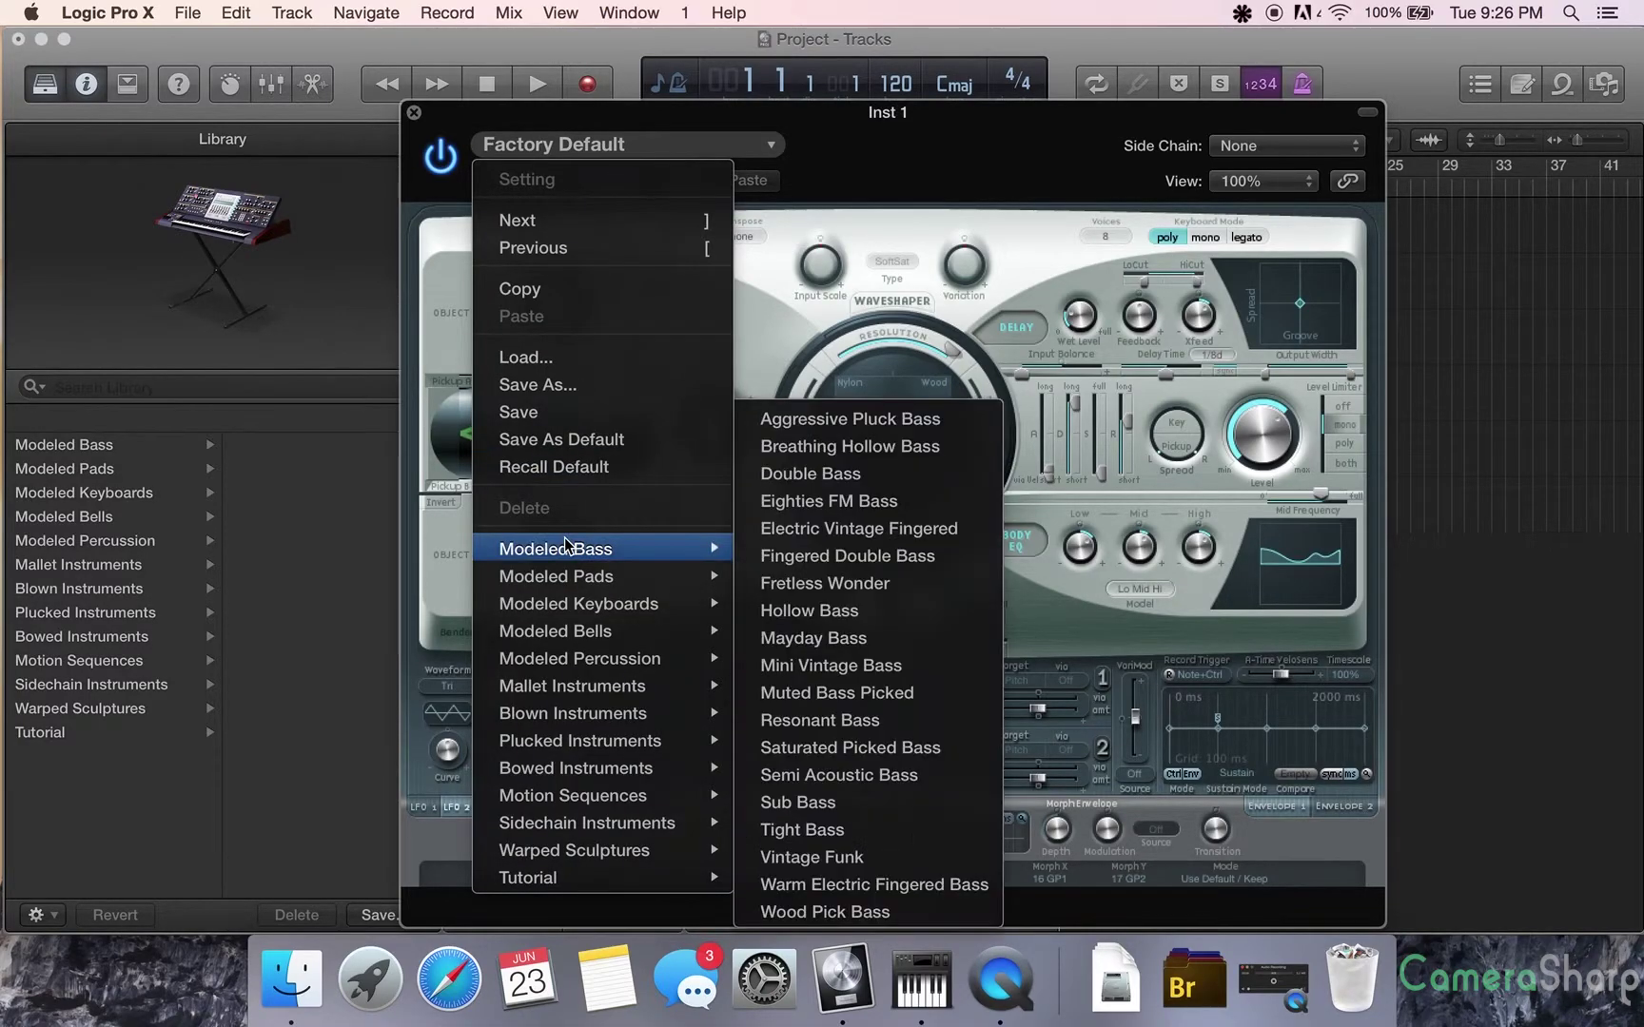
left_click(837, 618)
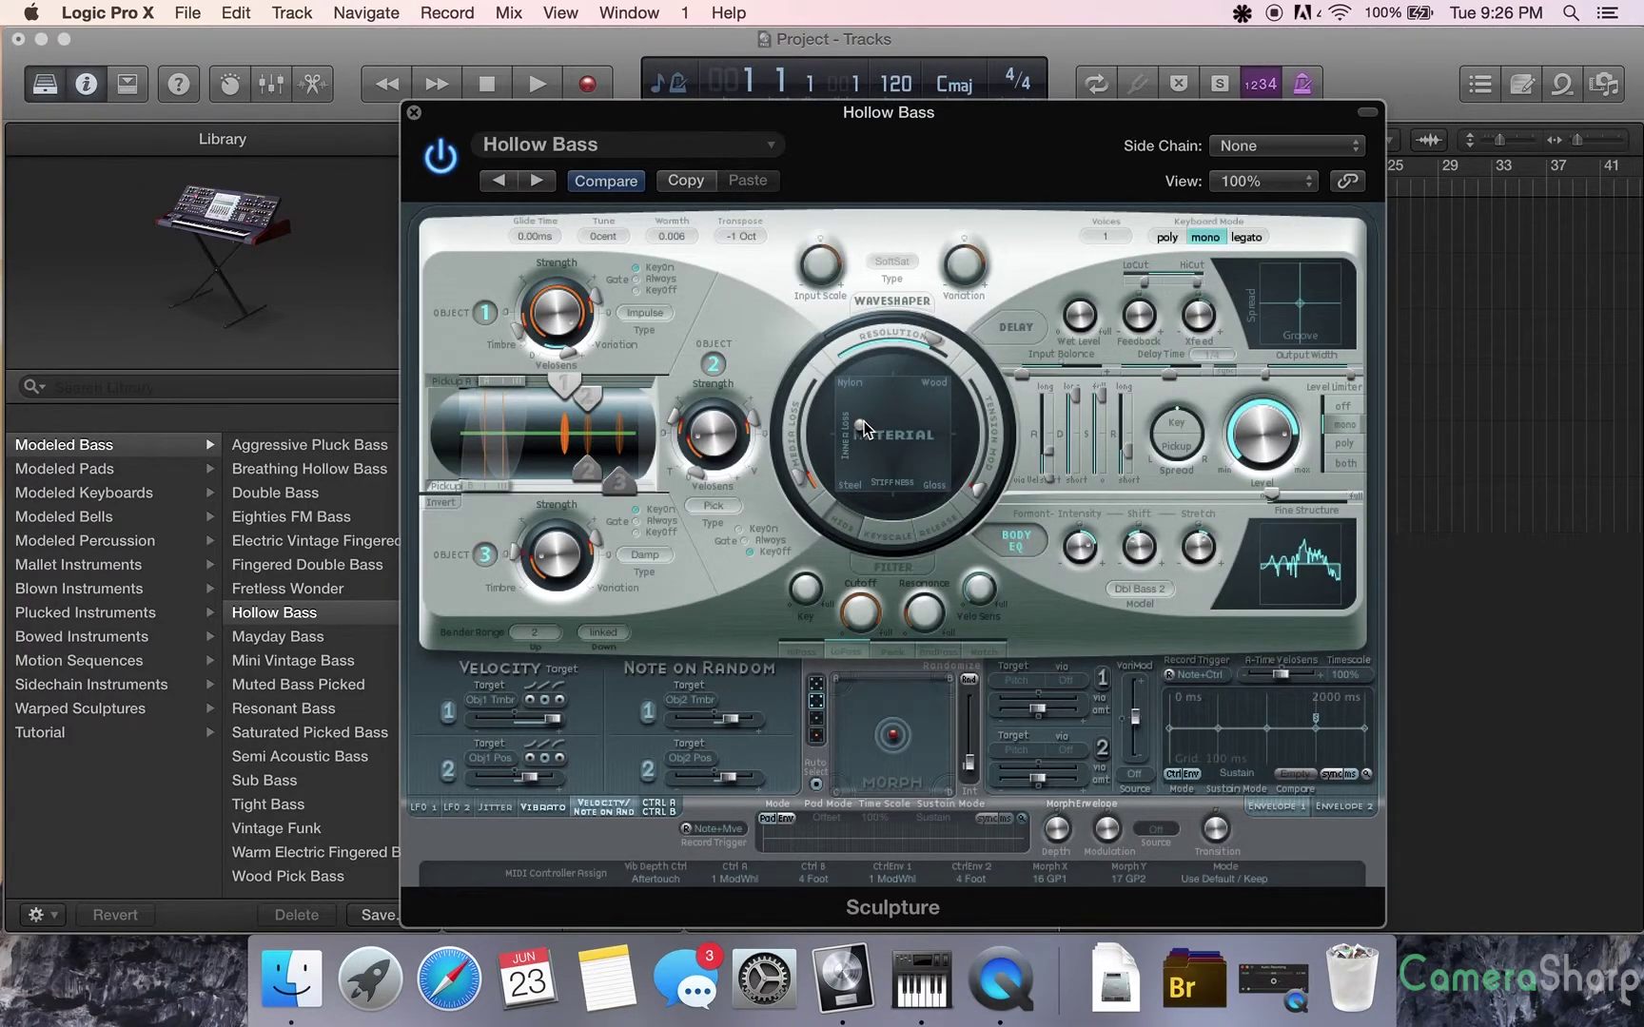
left_click_drag(860, 424, 935, 485)
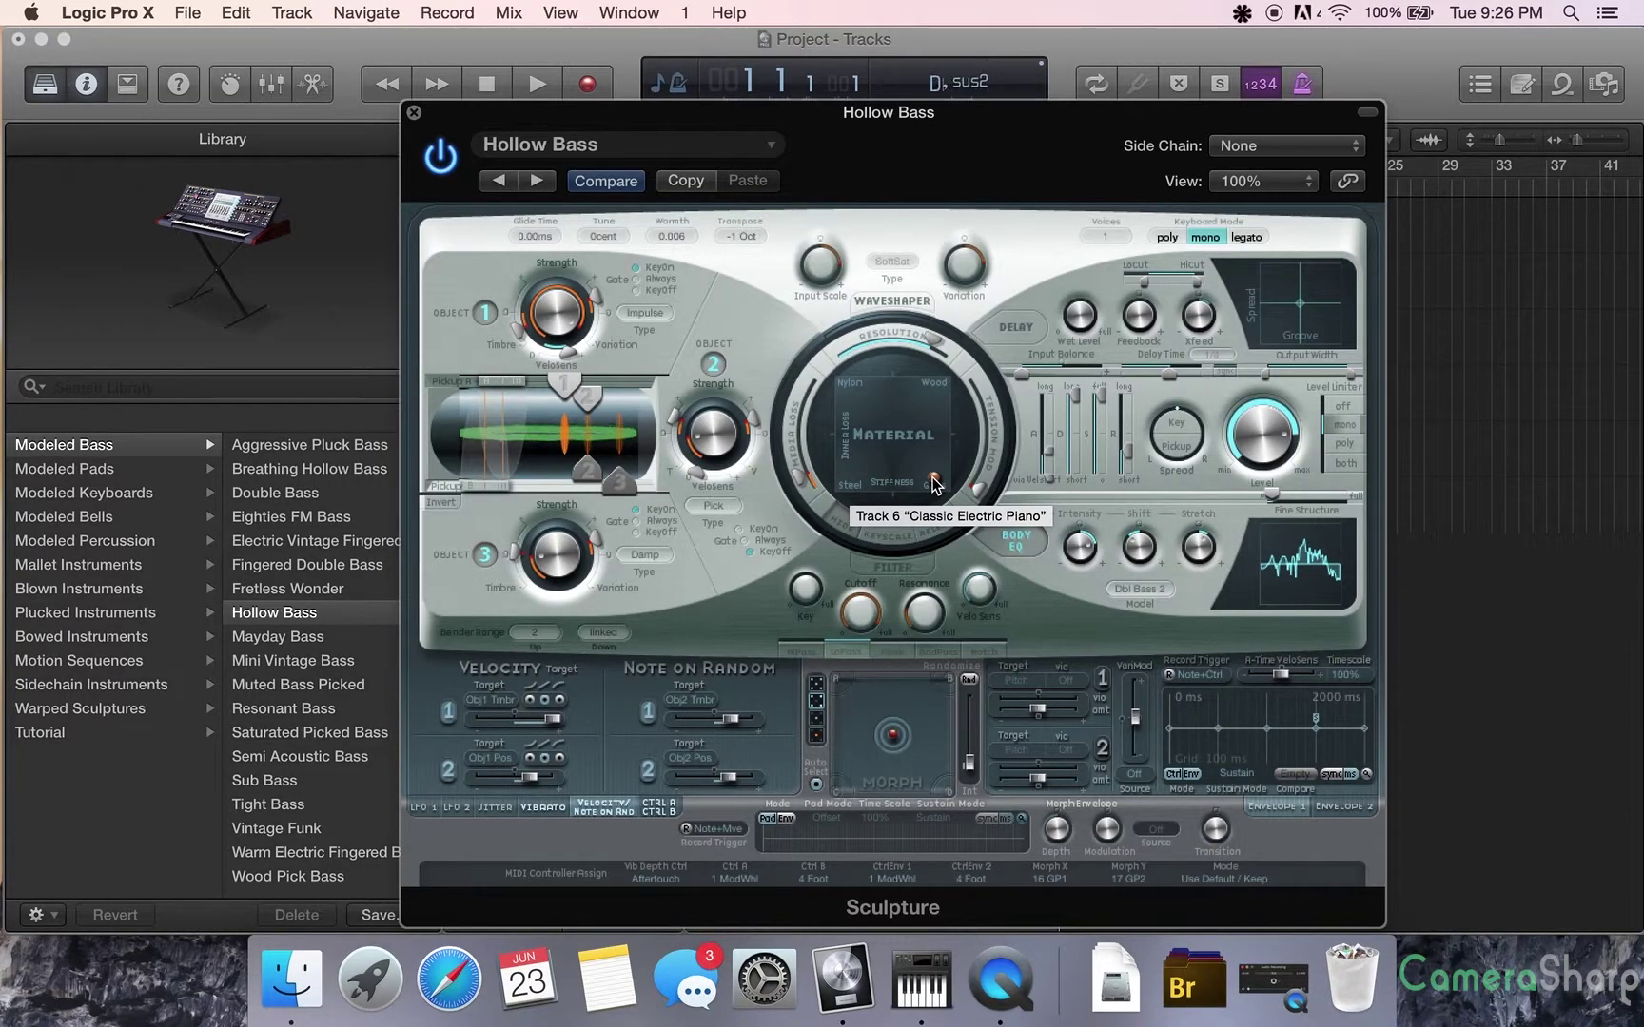
left_click_drag(933, 486, 866, 433)
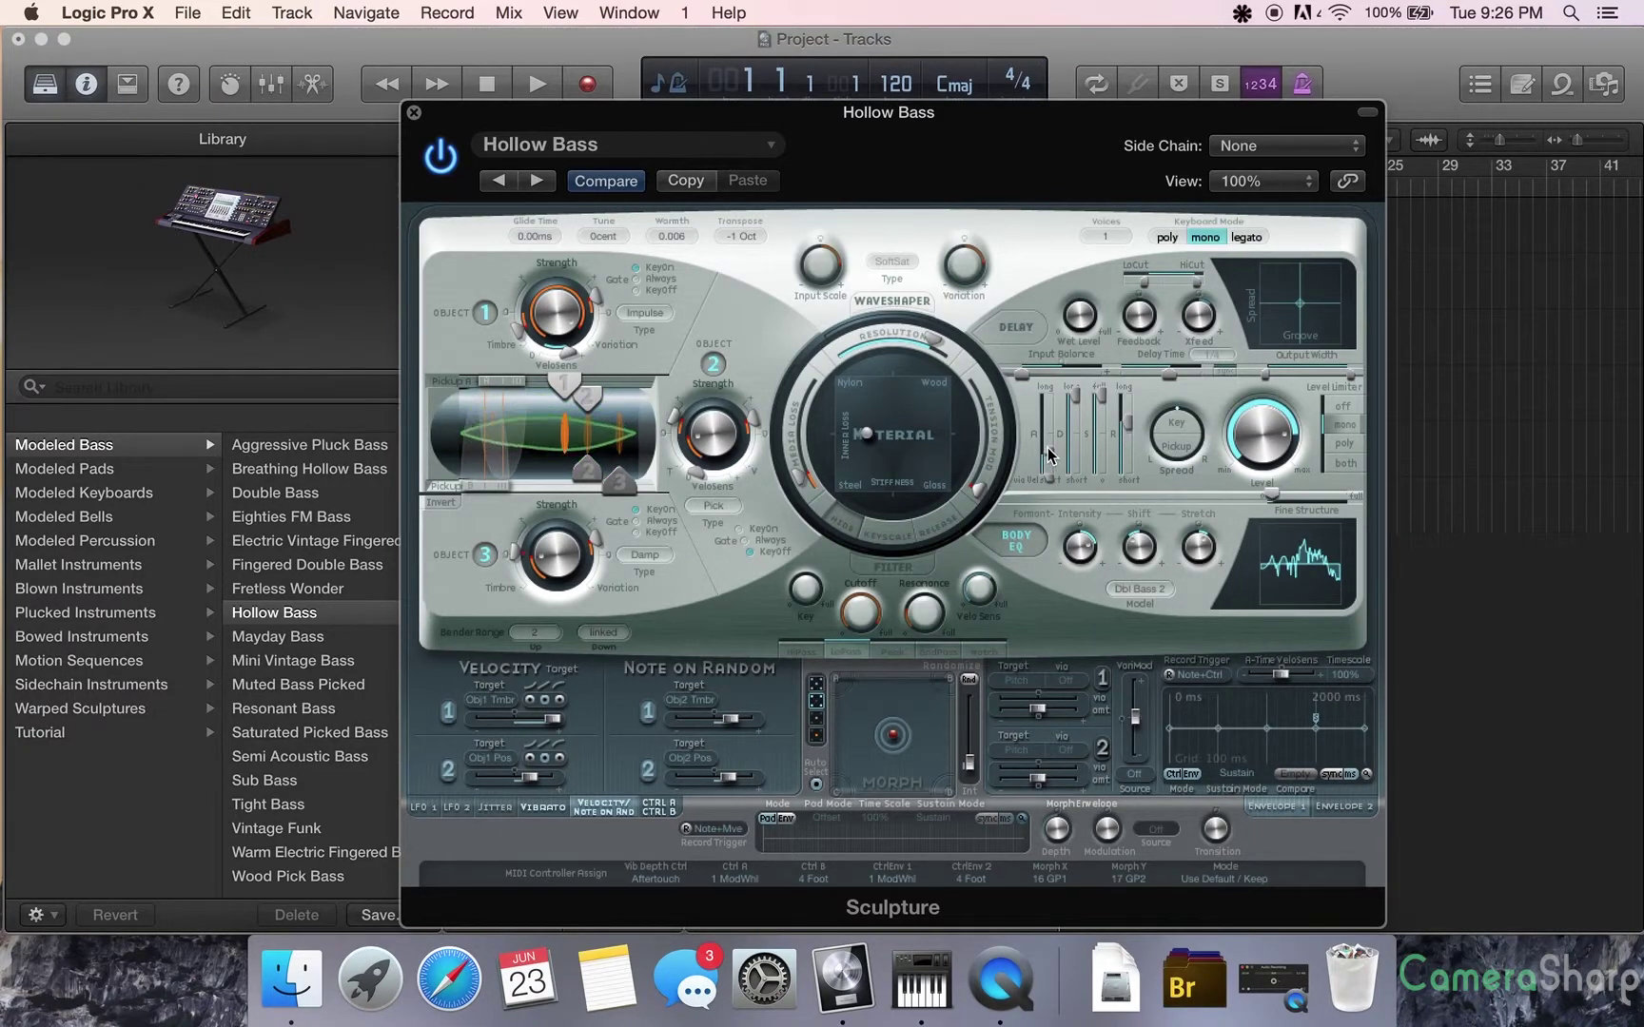
Drag an amp envelope slider so Hollow Bass reads 6500 ms, 0.595 and 220 ms
mouse_move(1072, 402)
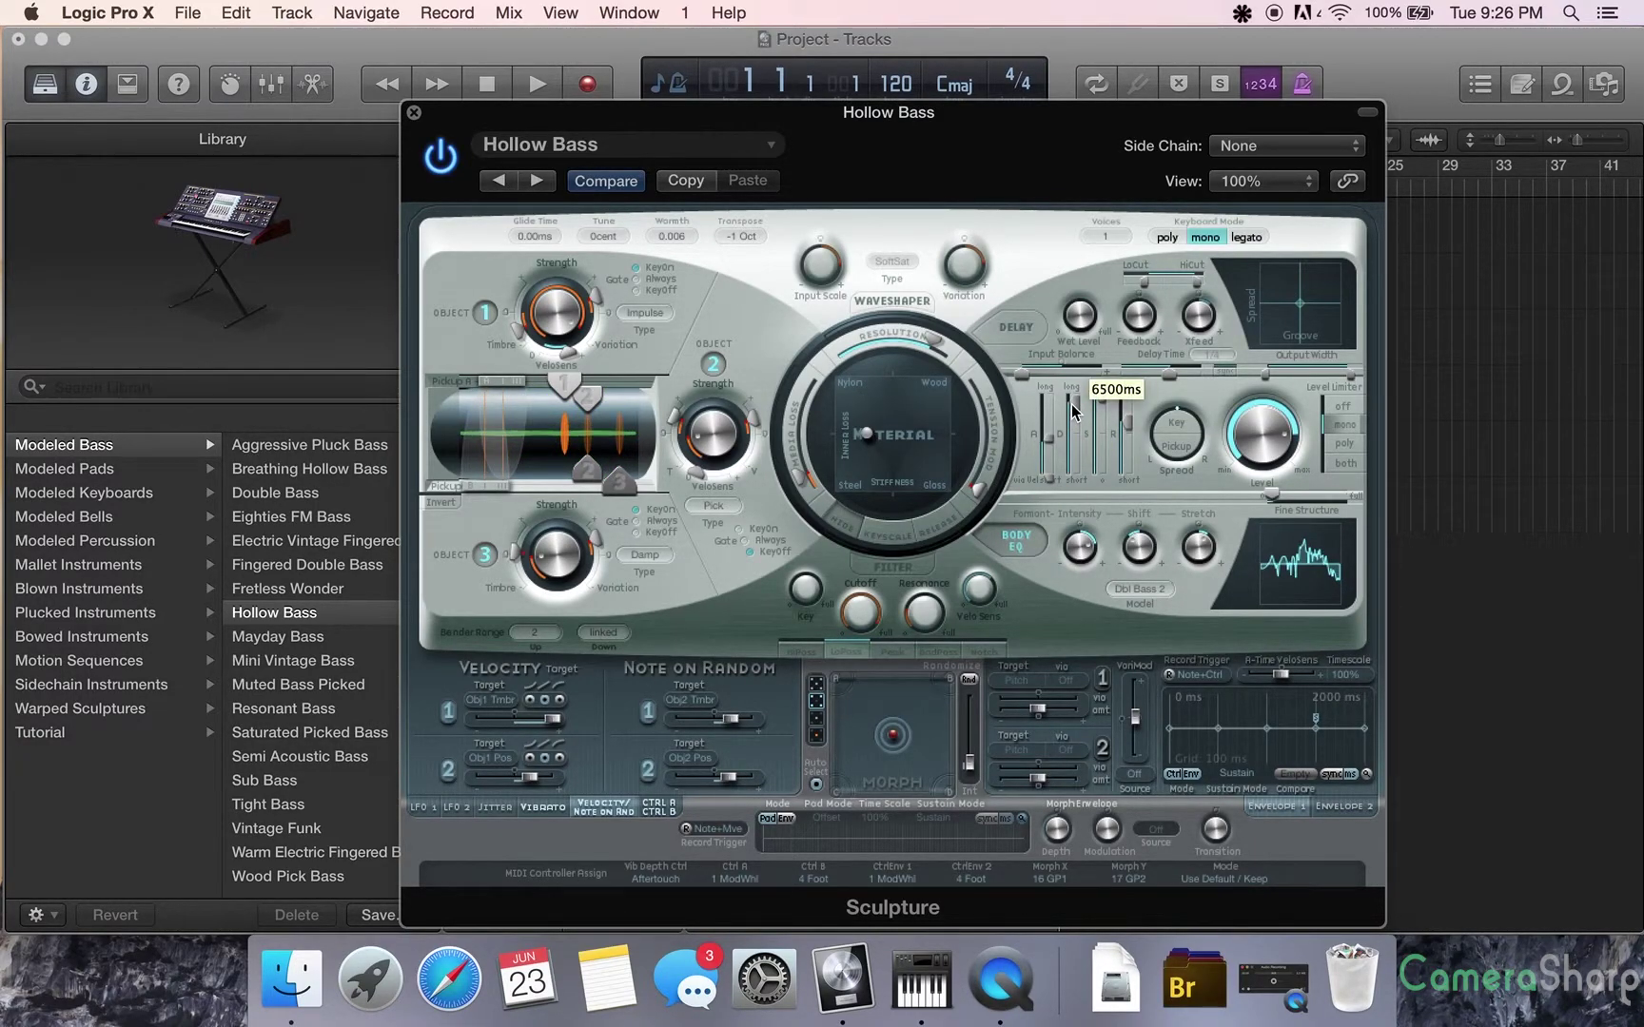
left_click_drag(1101, 398, 1127, 452)
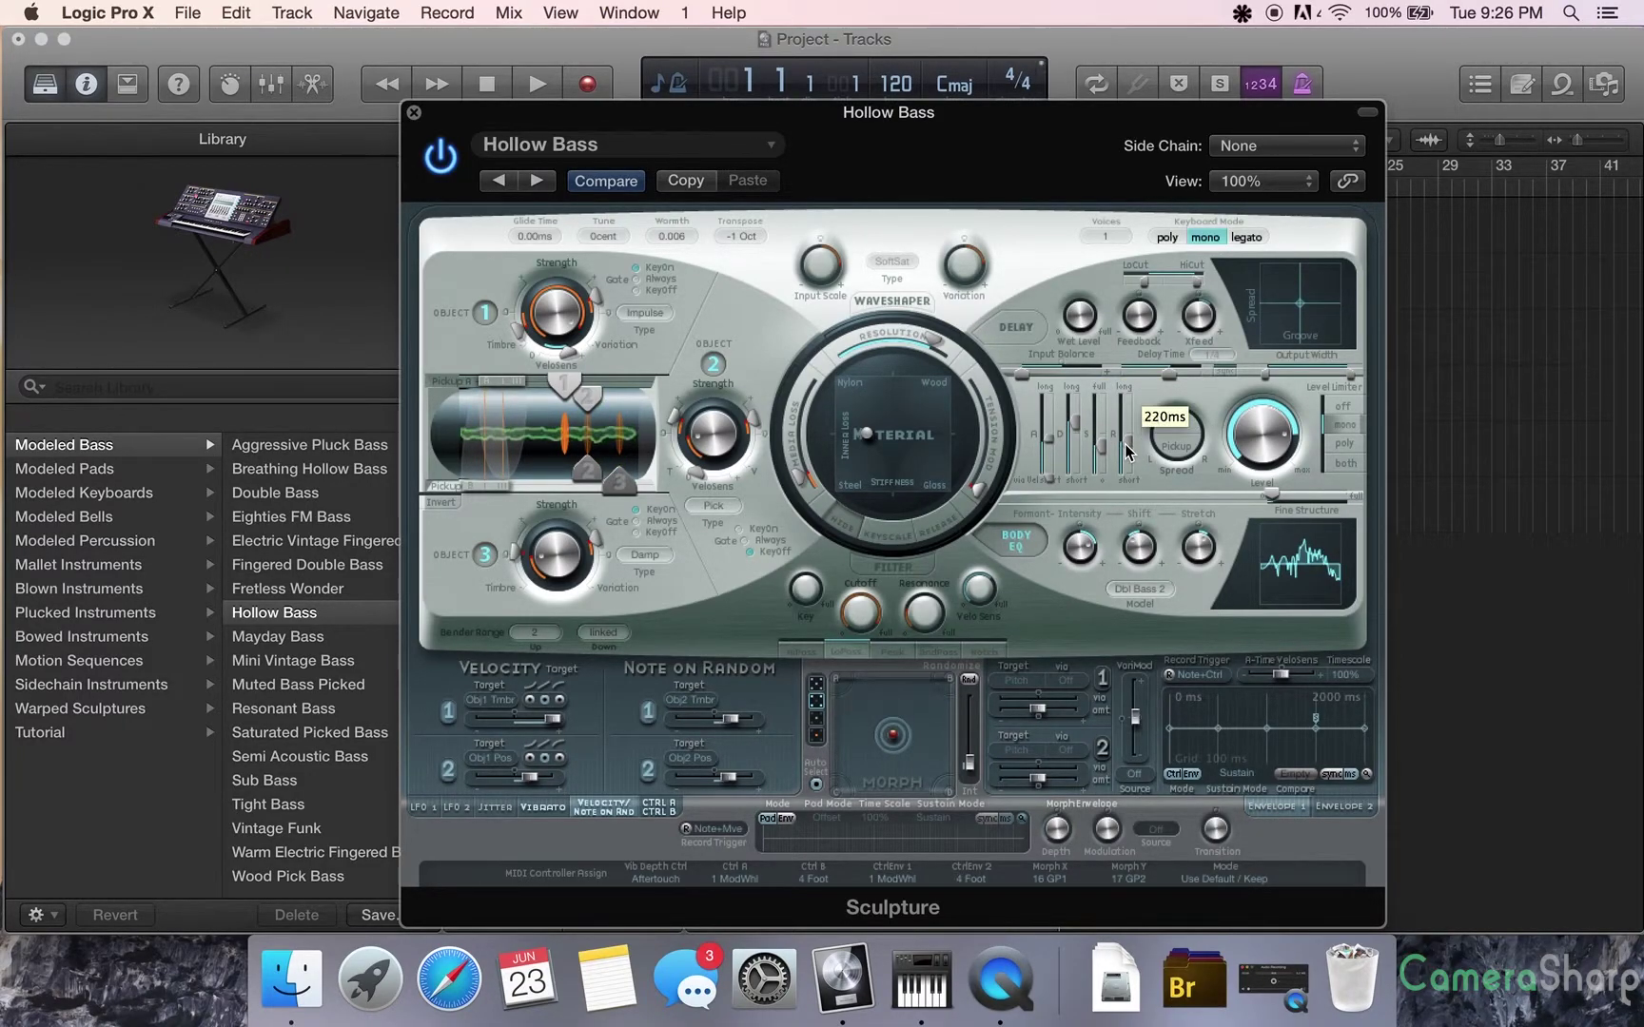
mouse_move(1290, 411)
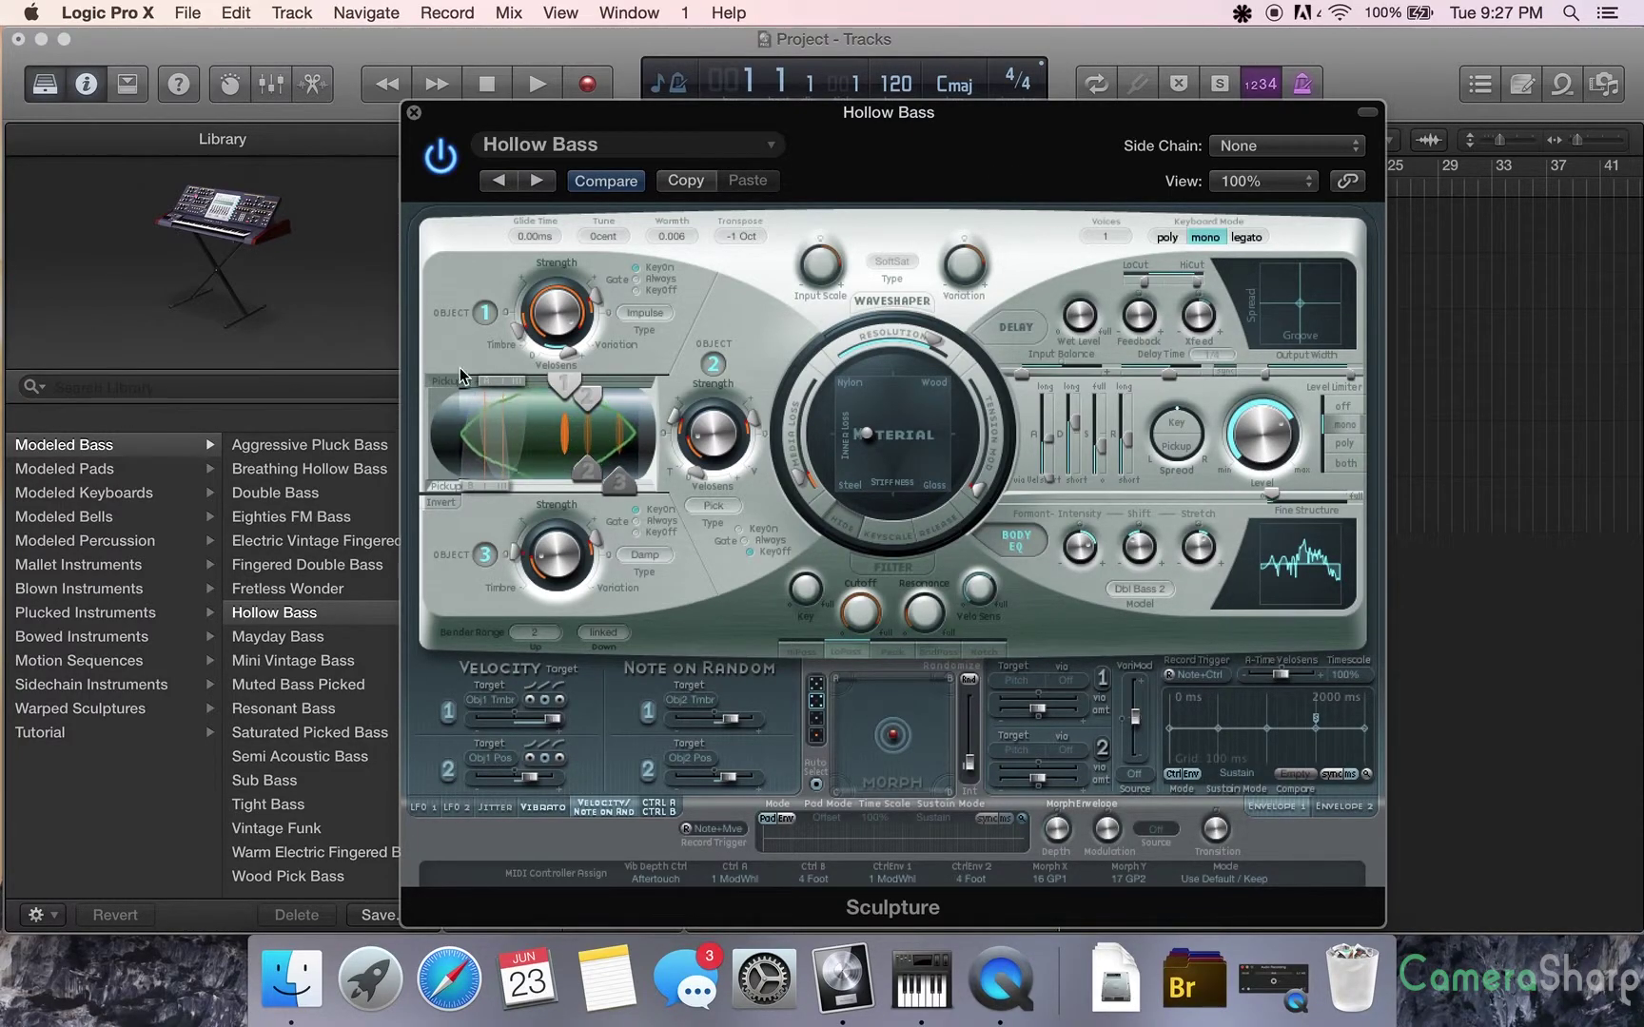
Slide Pickup A back and forth along the string, ending slightly right of its leftmost spot
mouse_move(563, 388)
left_mouse_down()
mouse_move(497, 385)
mouse_move(636, 397)
left_mouse_up()
mouse_move(494, 386)
left_mouse_down()
mouse_move(595, 386)
mouse_move(551, 379)
left_mouse_up()
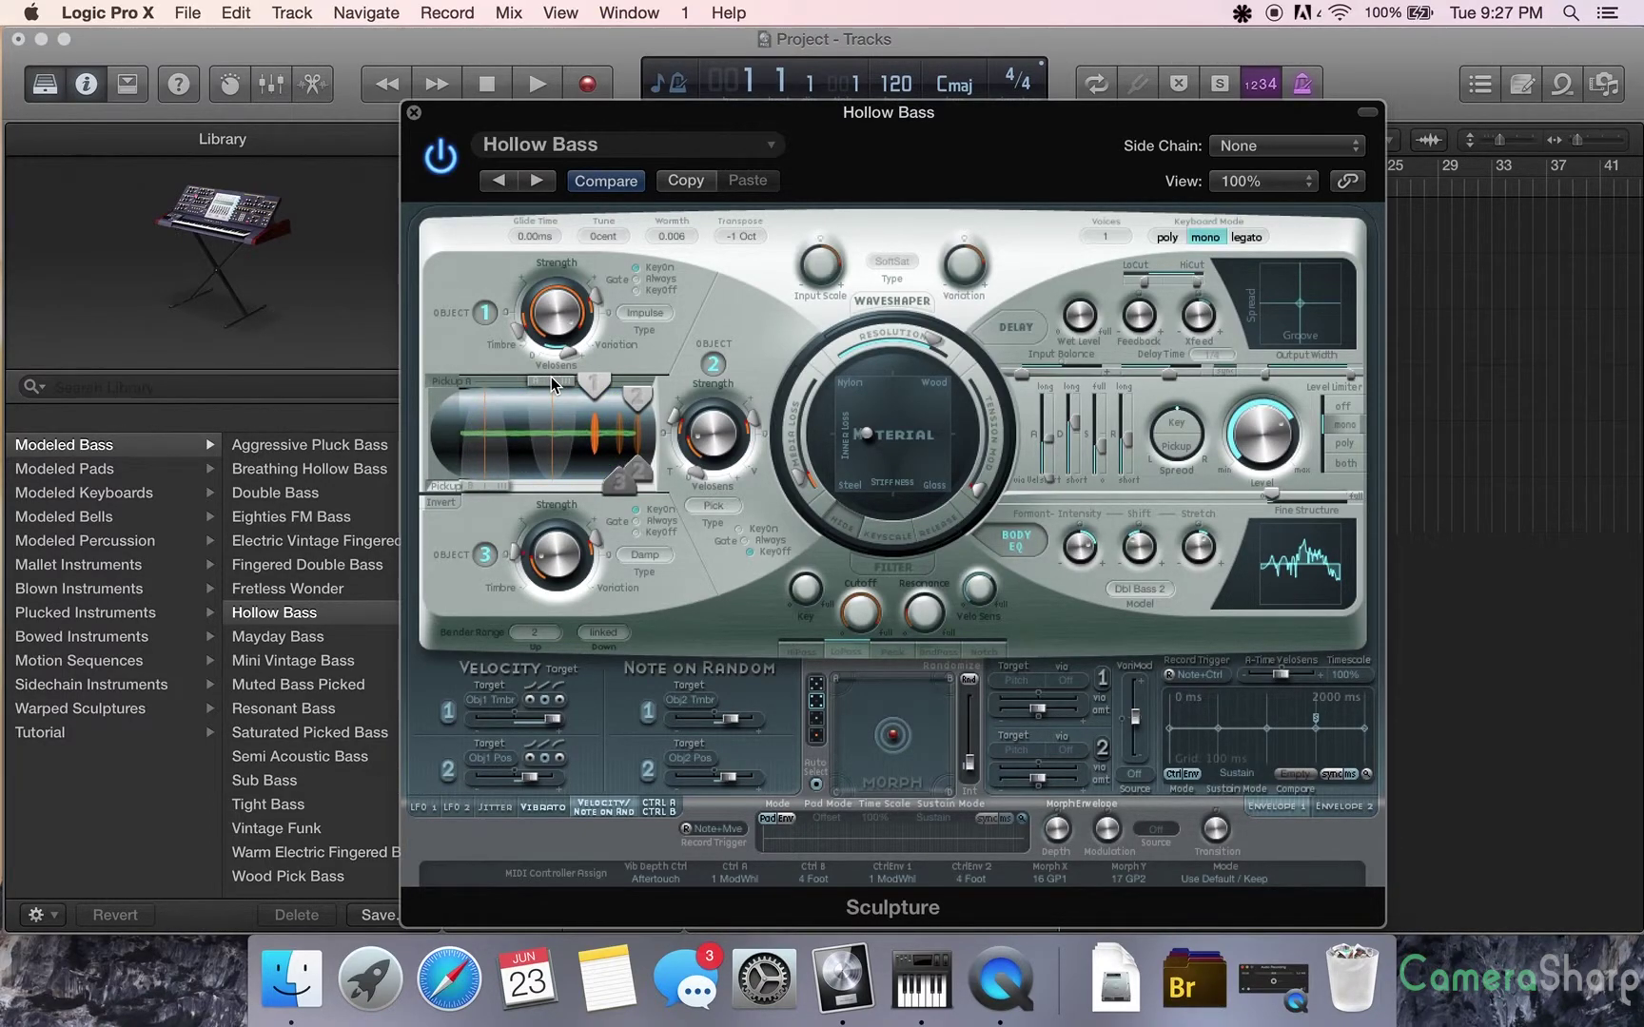
left_click_drag(550, 377, 477, 377)
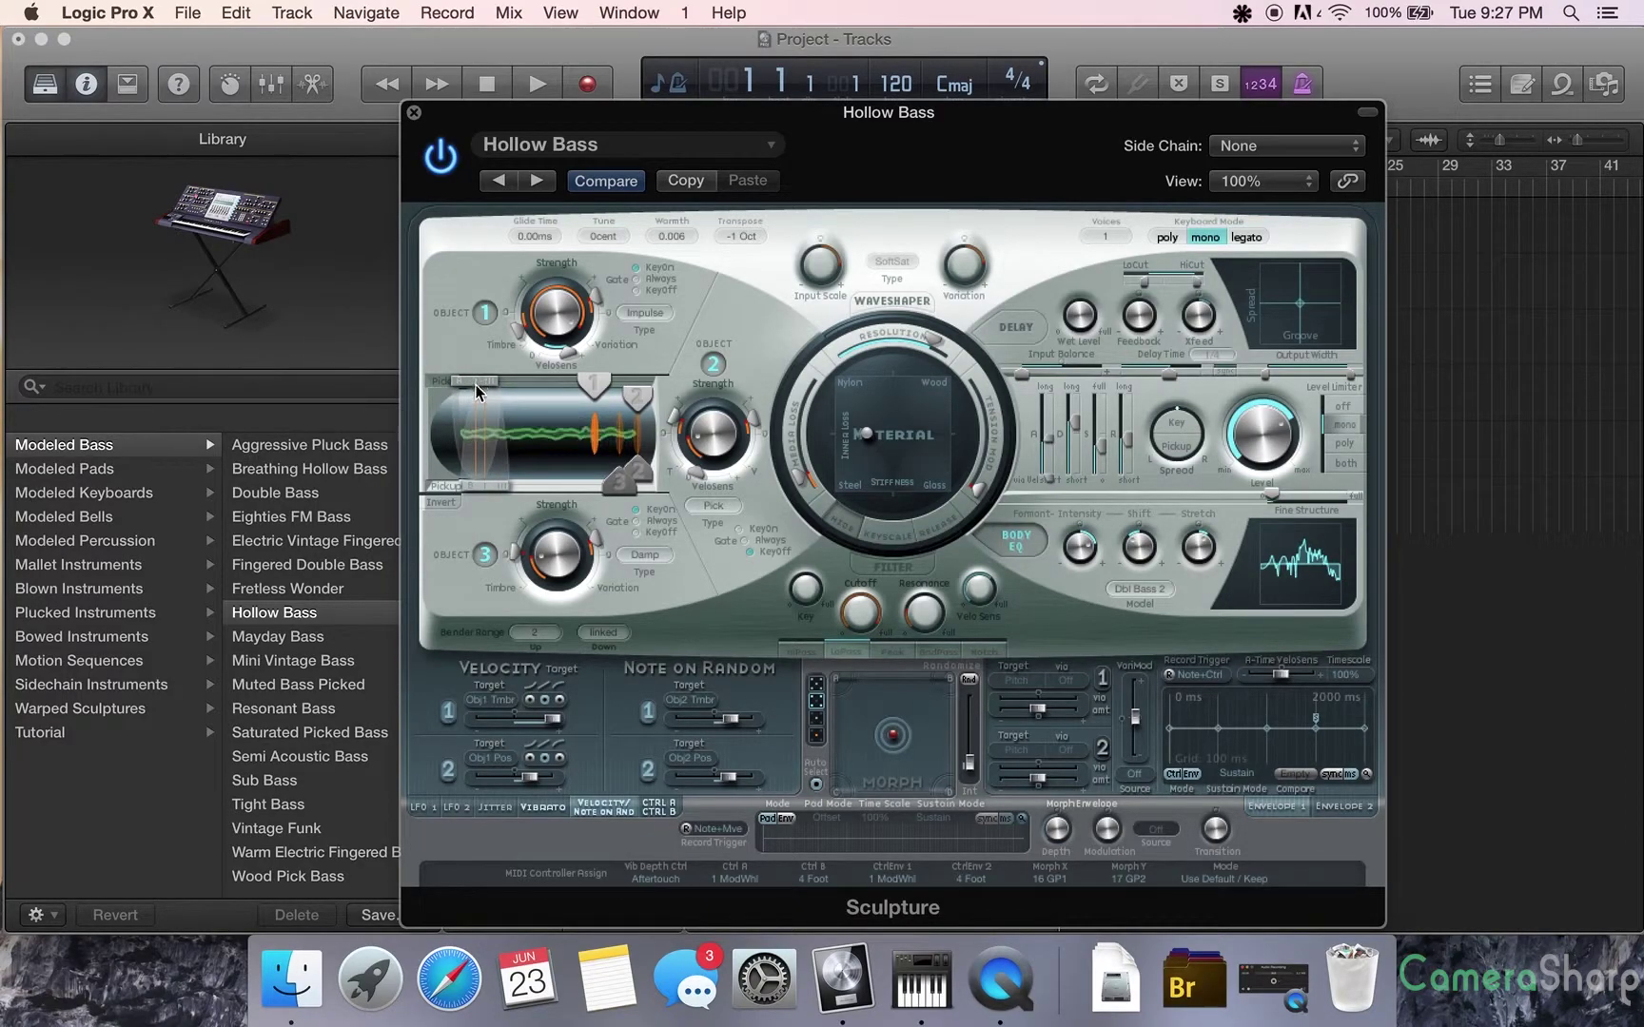
left_click_drag(502, 384, 519, 384)
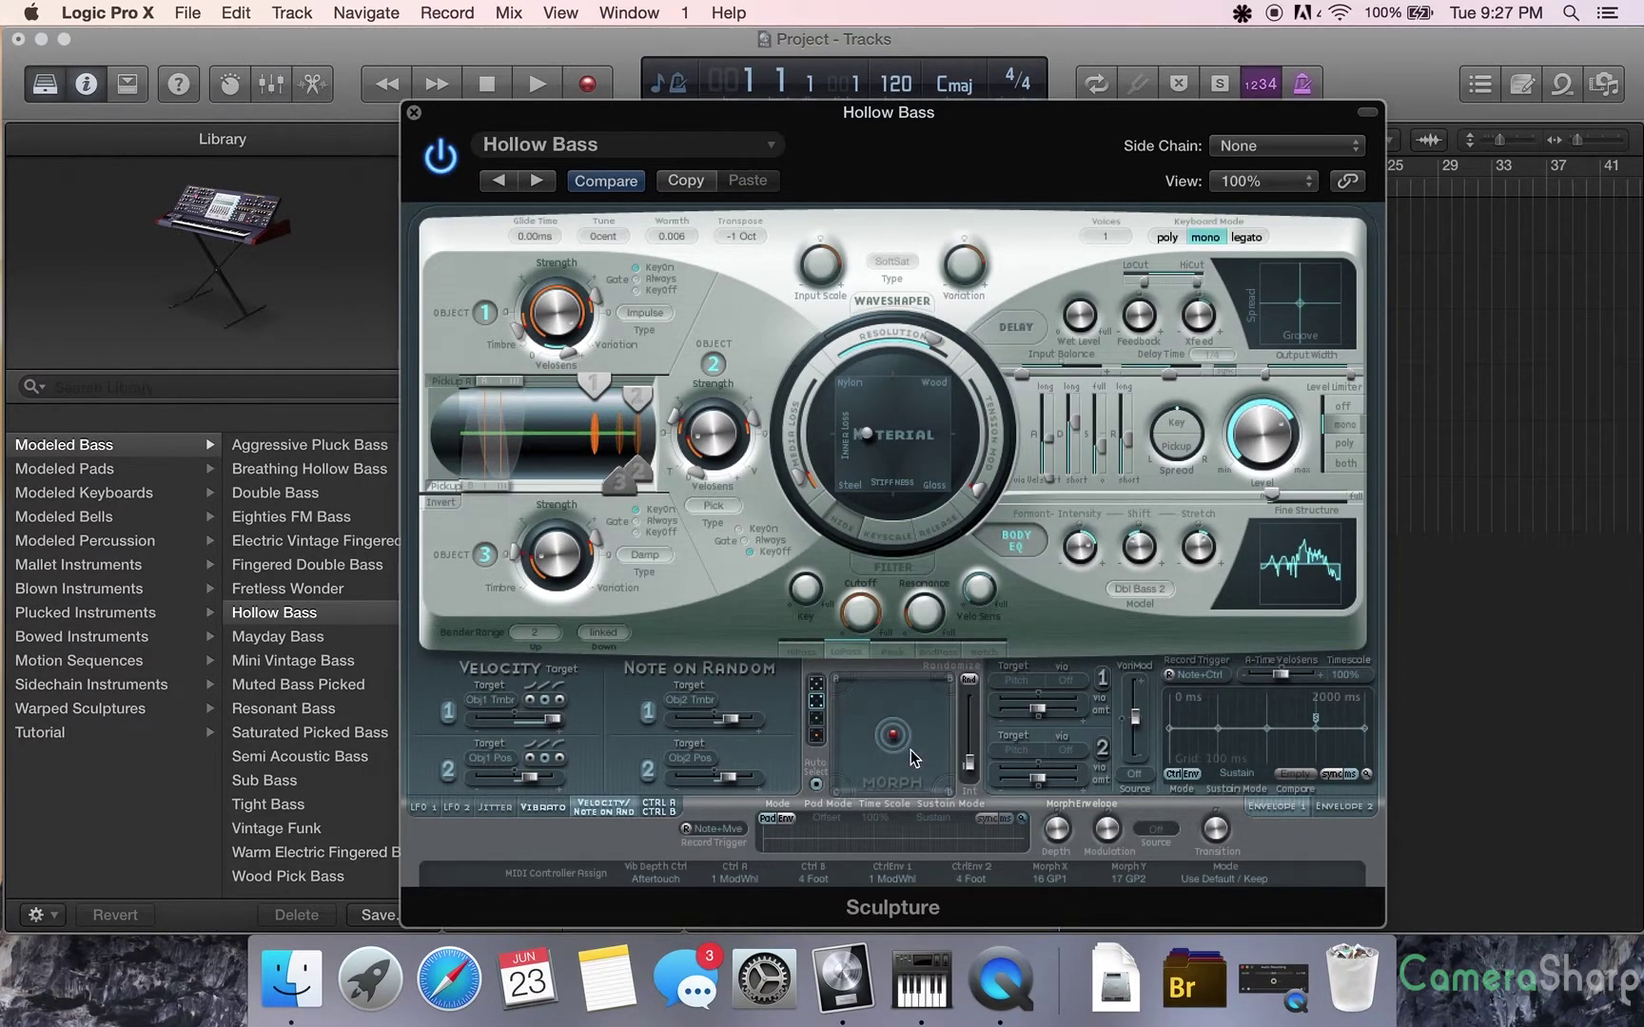
Load Air Machine and step through Anti Matter Clouds, Anti Matter Injector and Arctic Air Stream
left_click(617, 143)
mouse_move(586, 793)
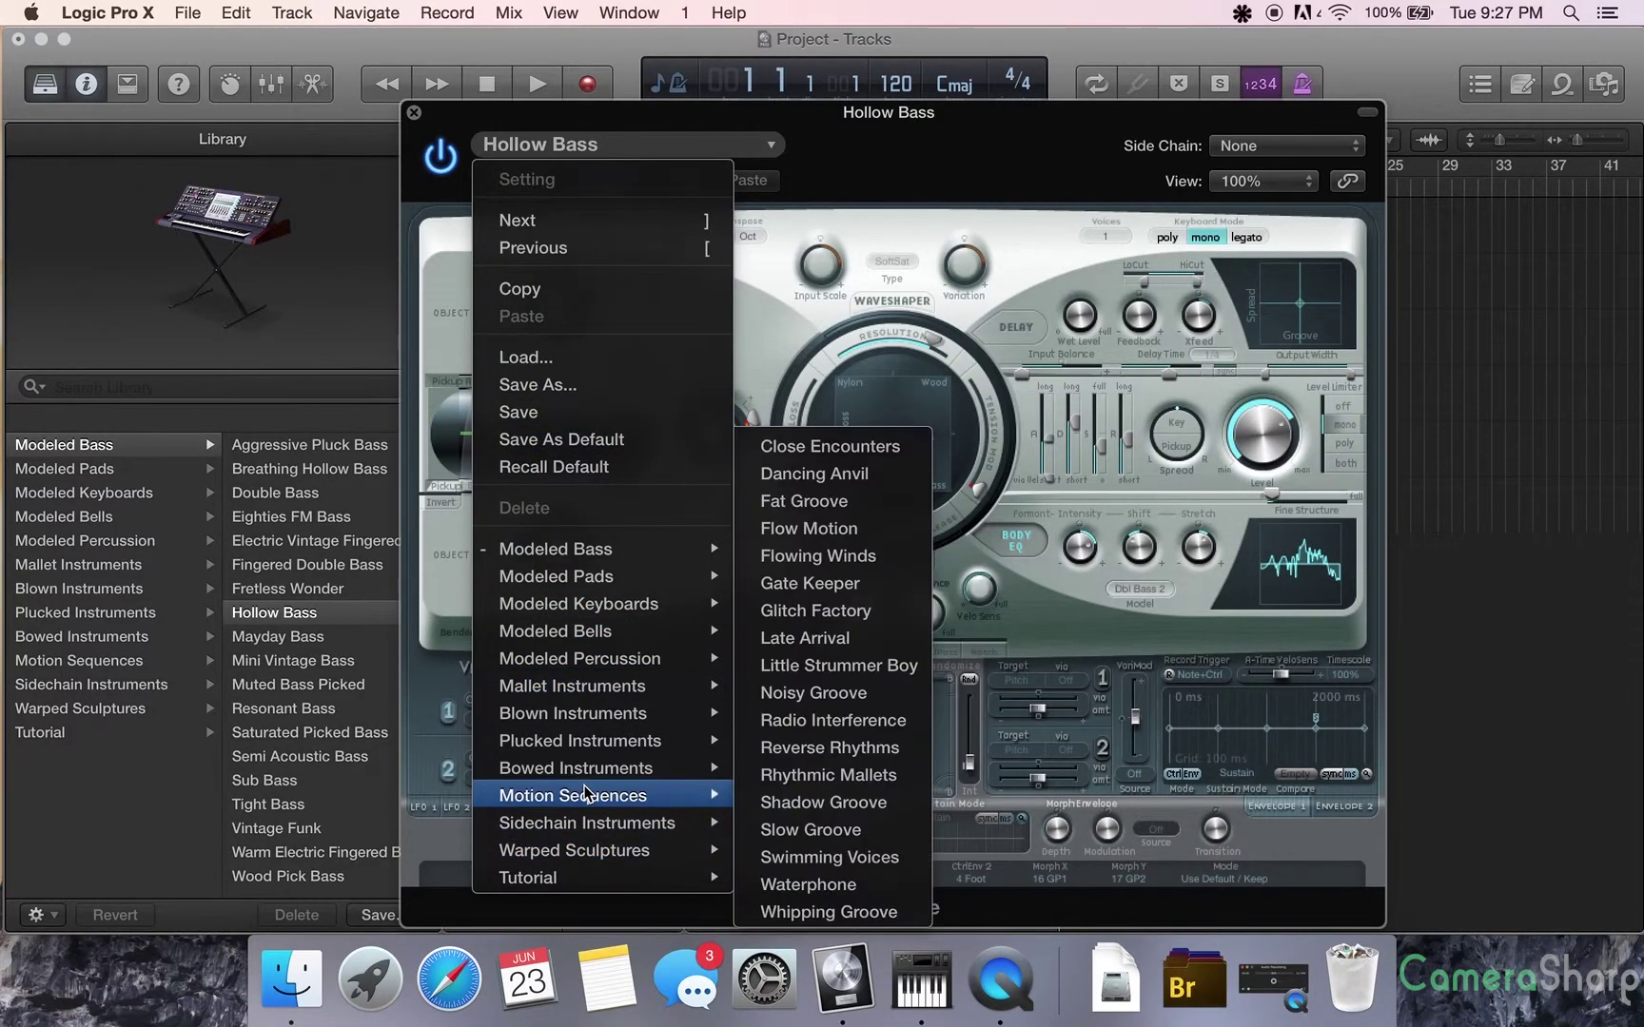
mouse_move(628, 853)
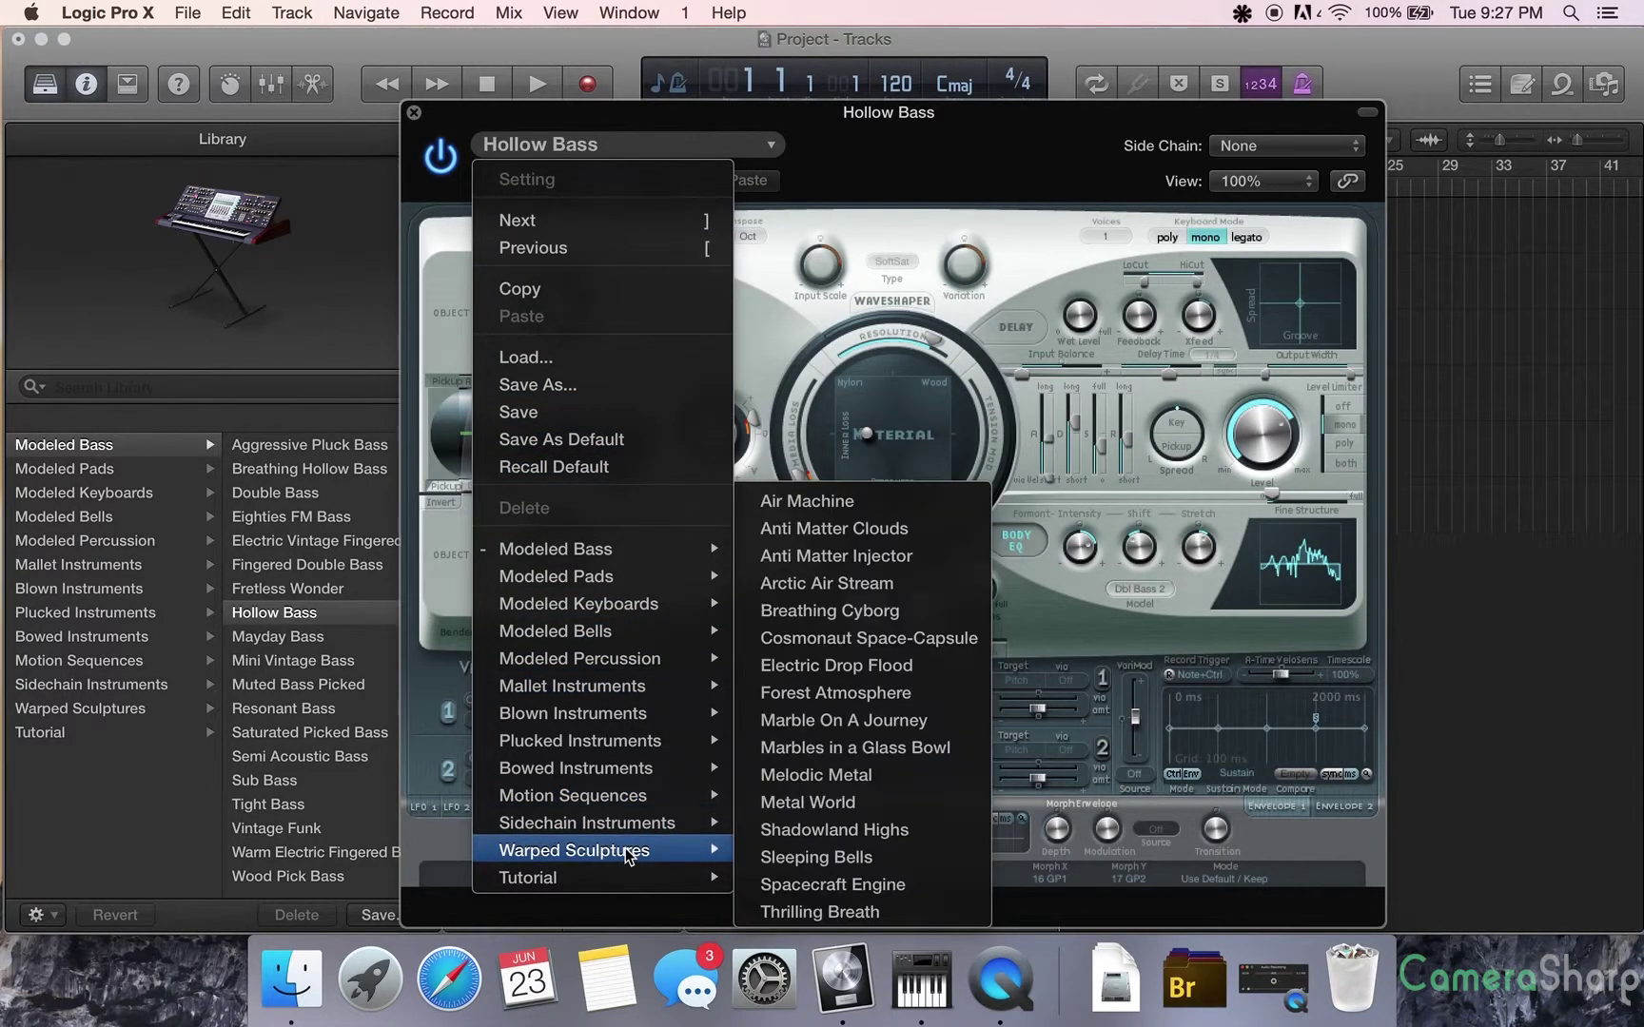
left_click(836, 500)
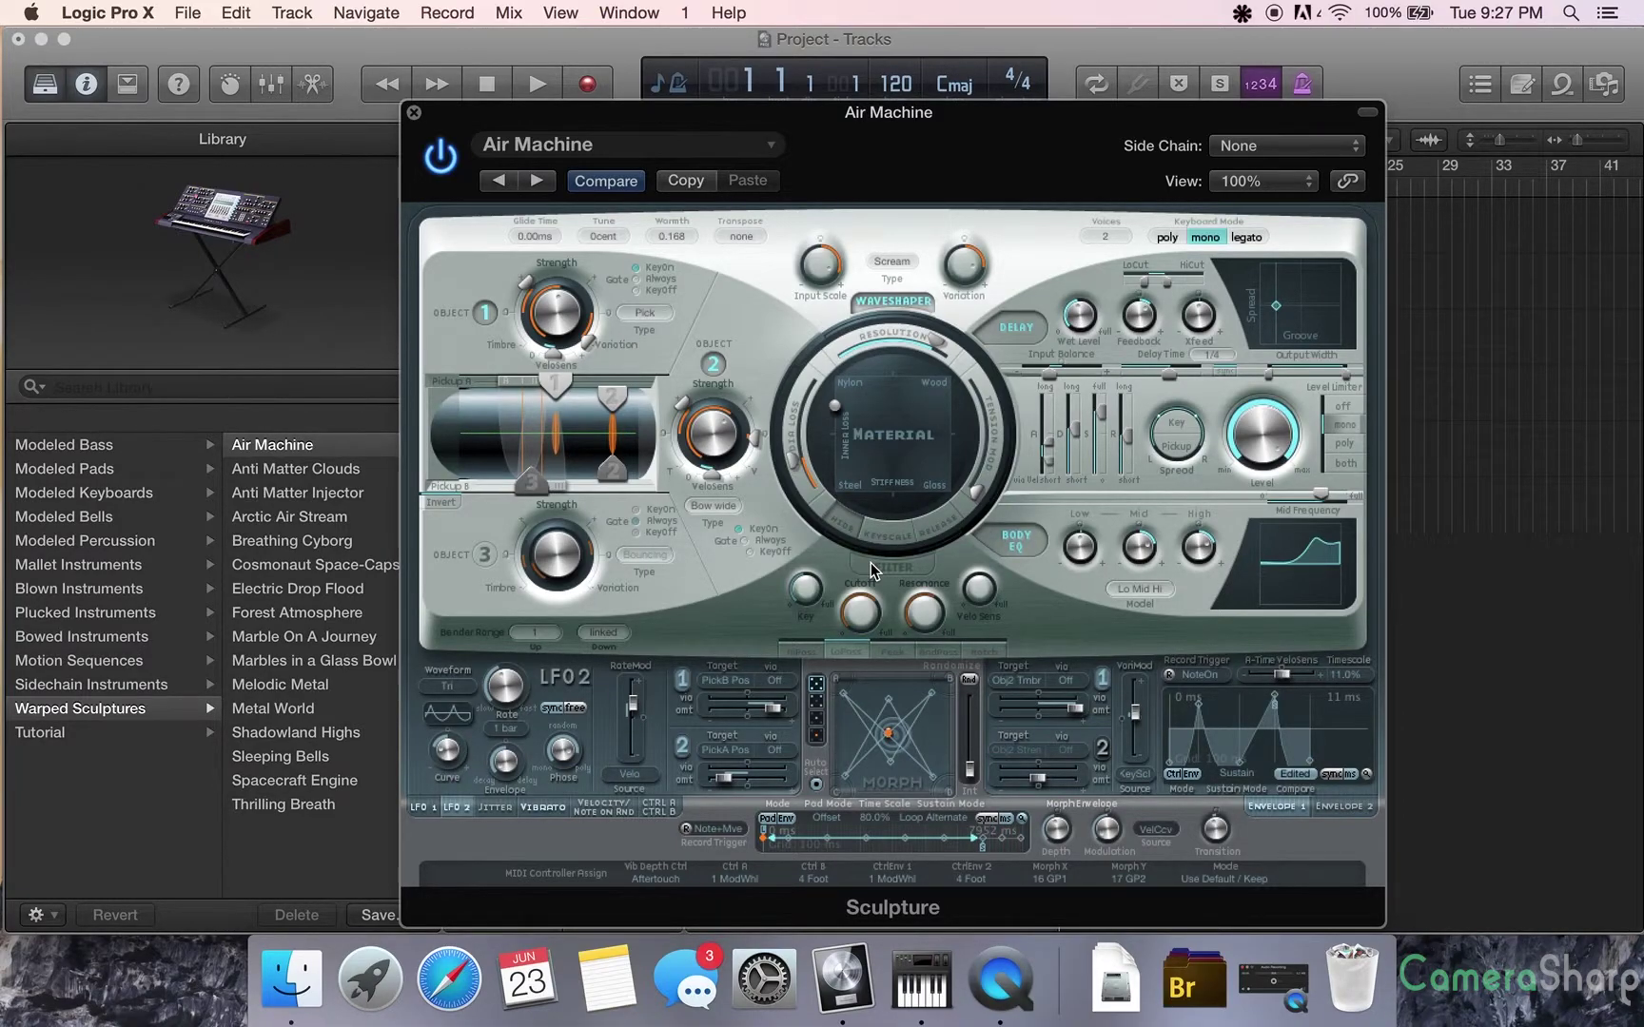
left_click(549, 182)
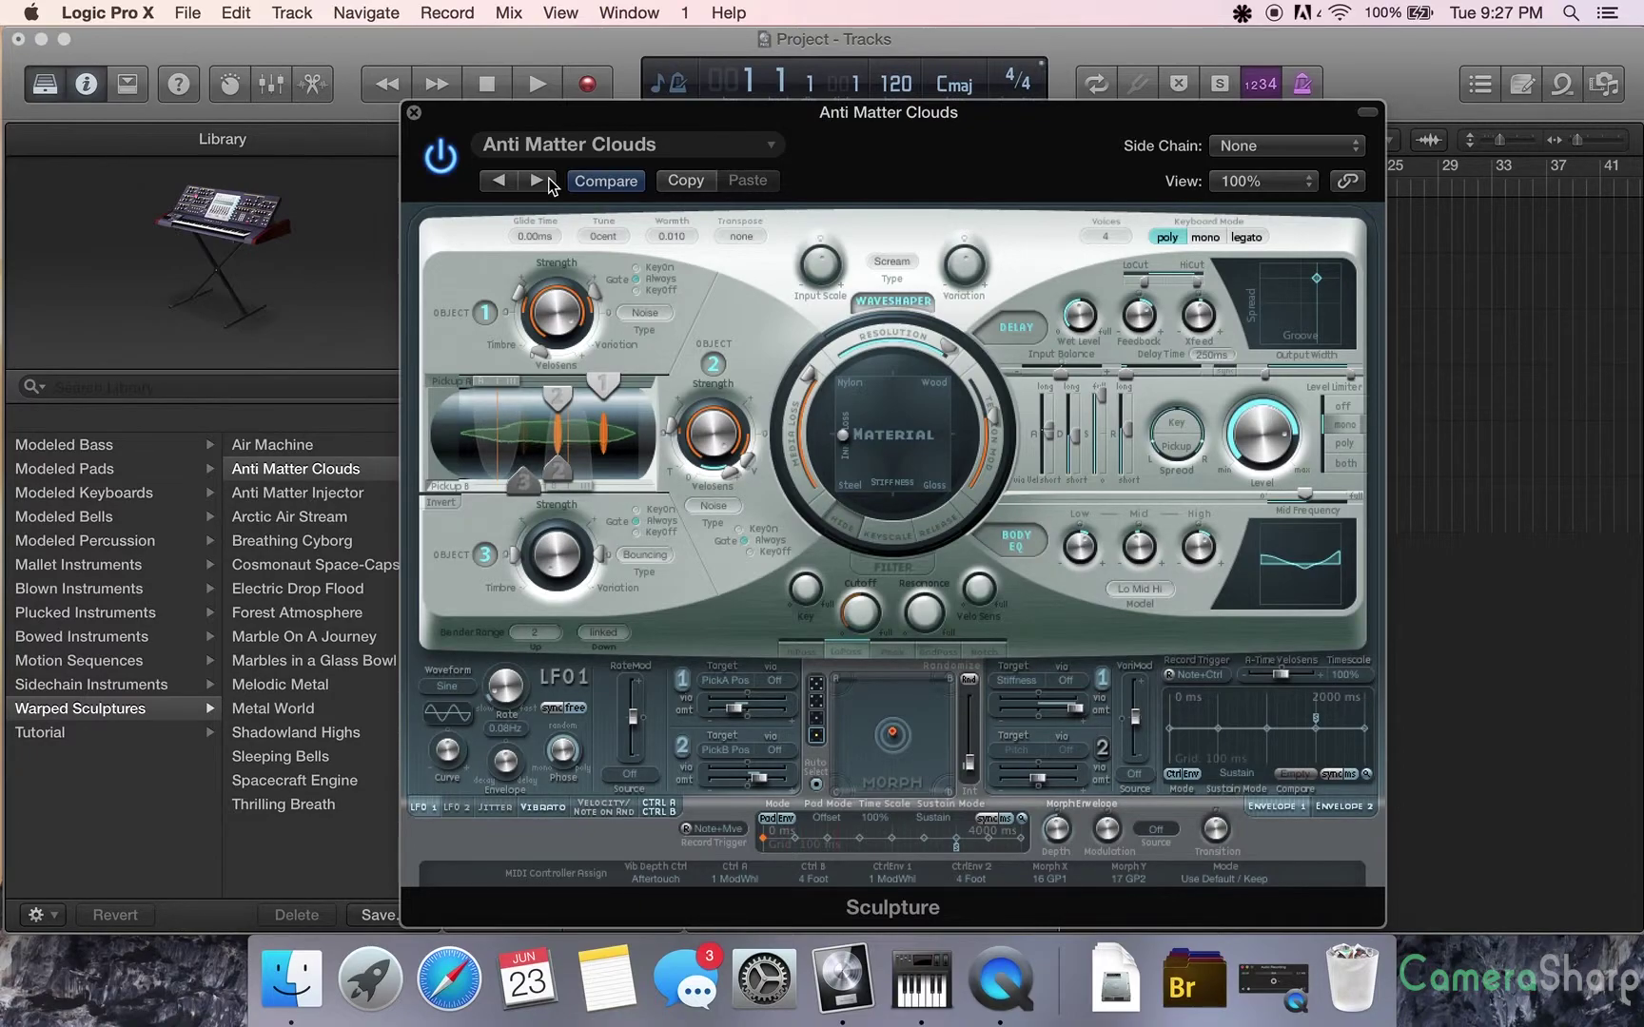
left_click(536, 181)
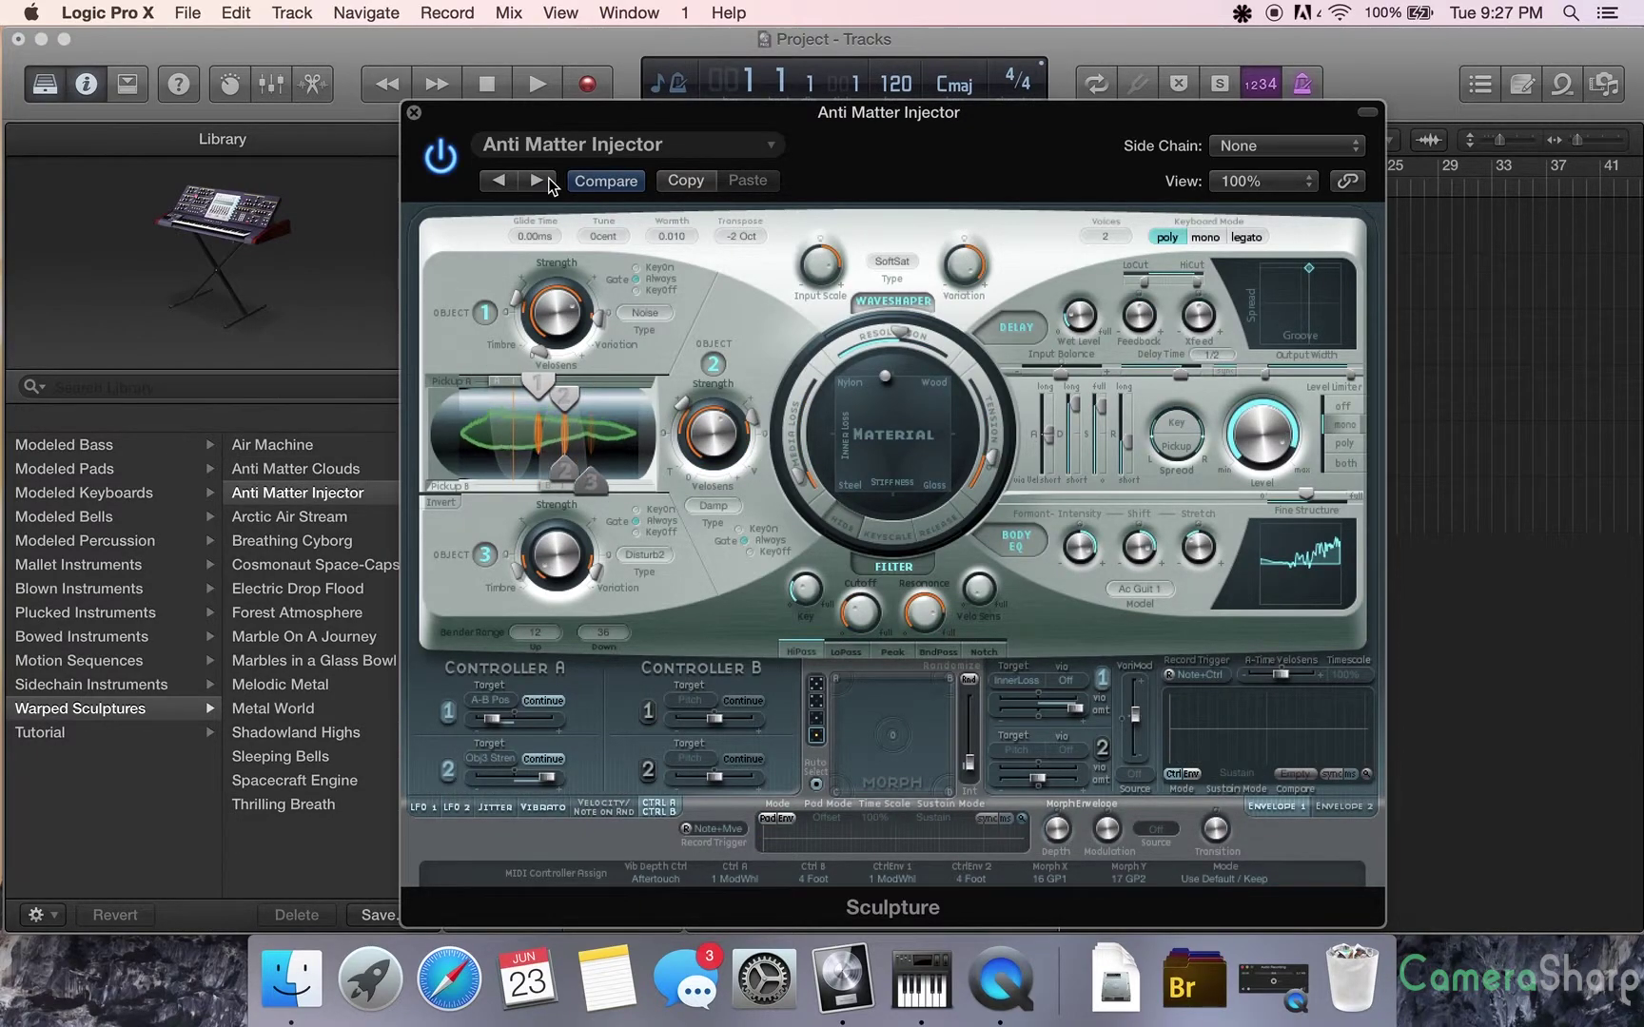
left_click(537, 181)
Load Sleeping Bells, then Warped Sculptures > Marble On A Journey
left_click(548, 136)
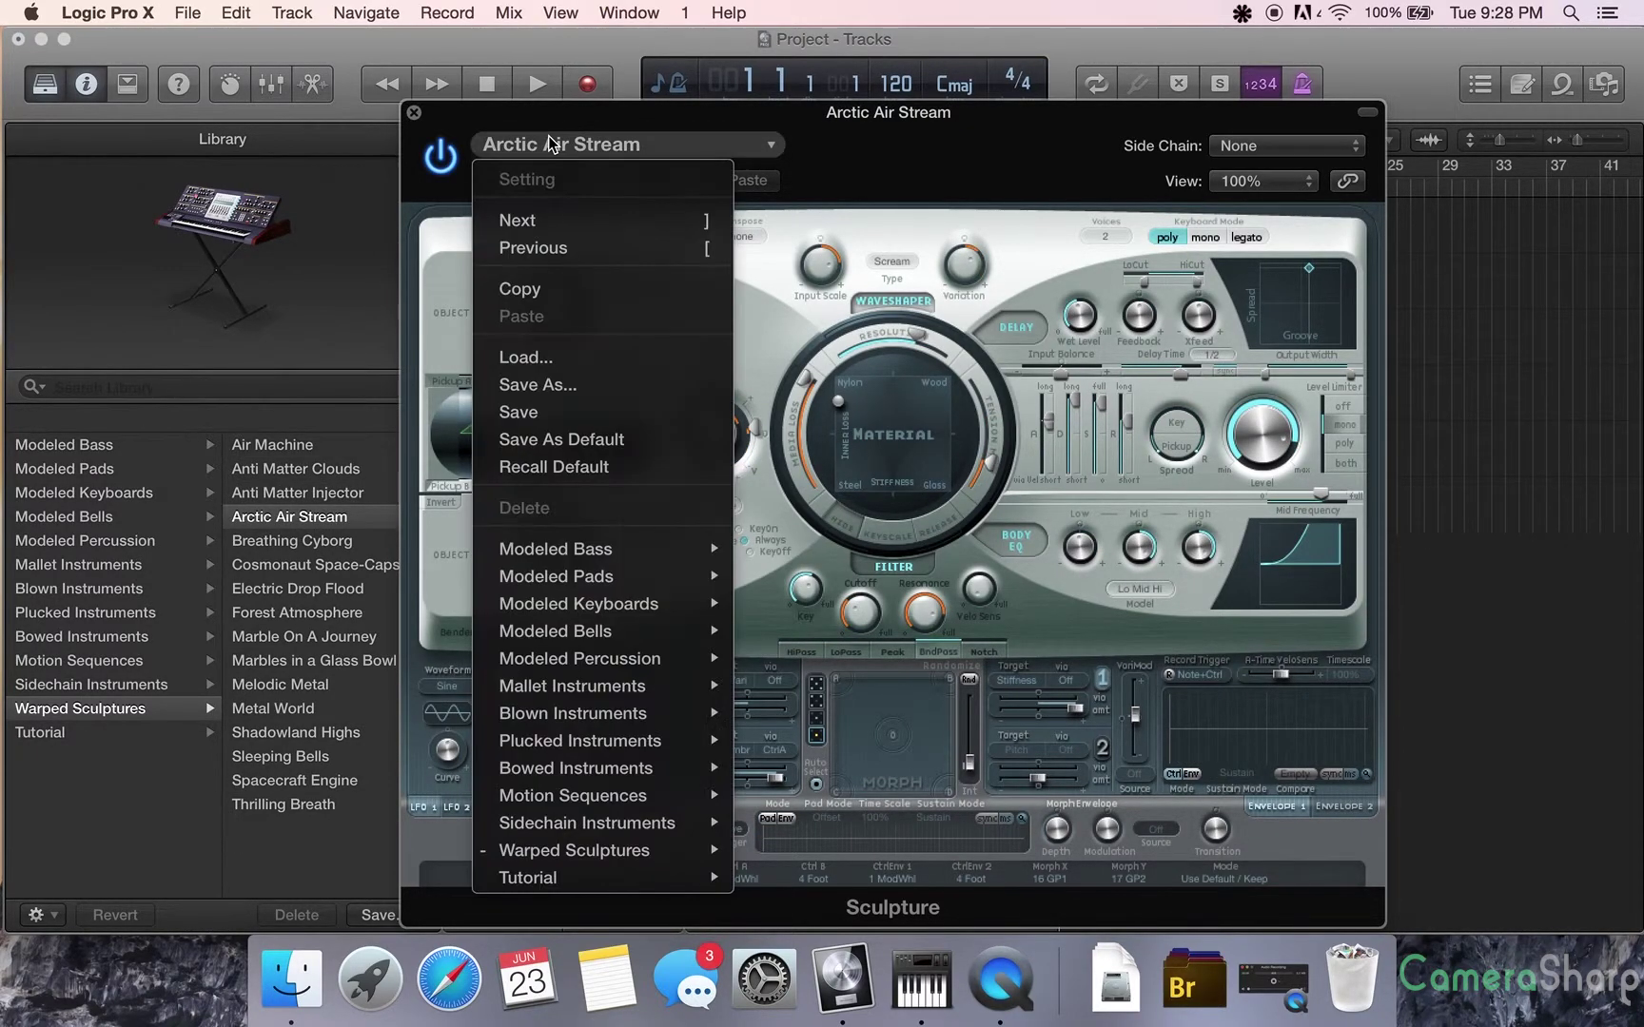
mouse_move(542, 851)
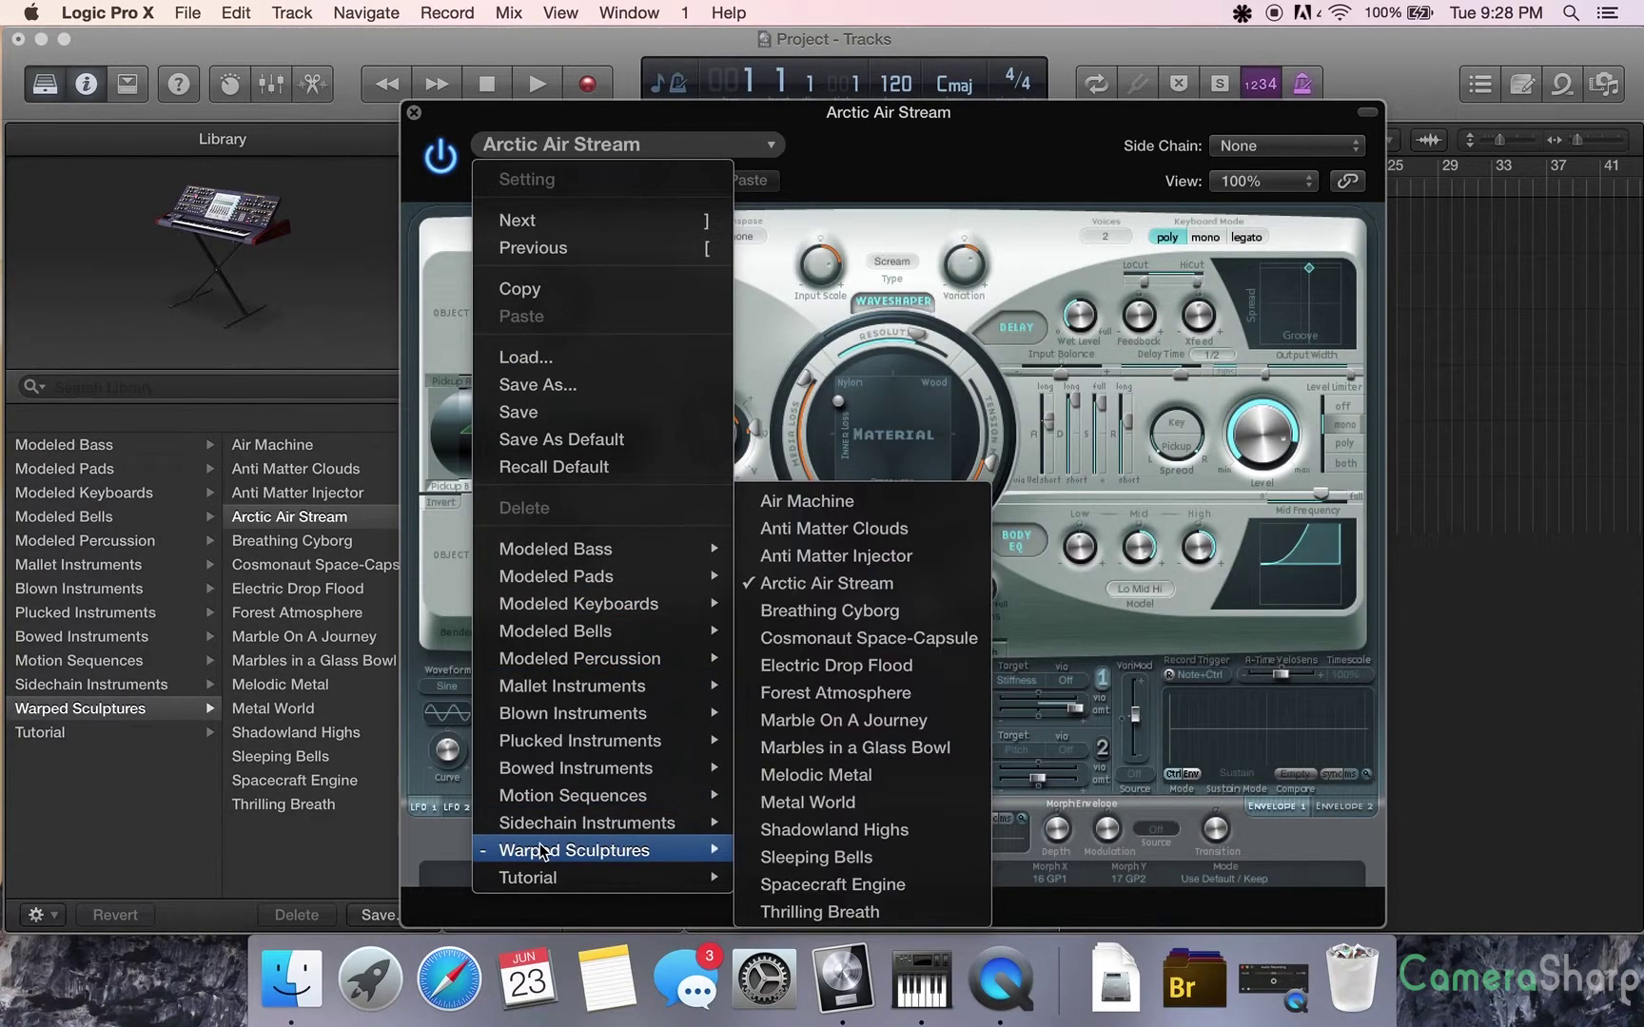
left_click(795, 857)
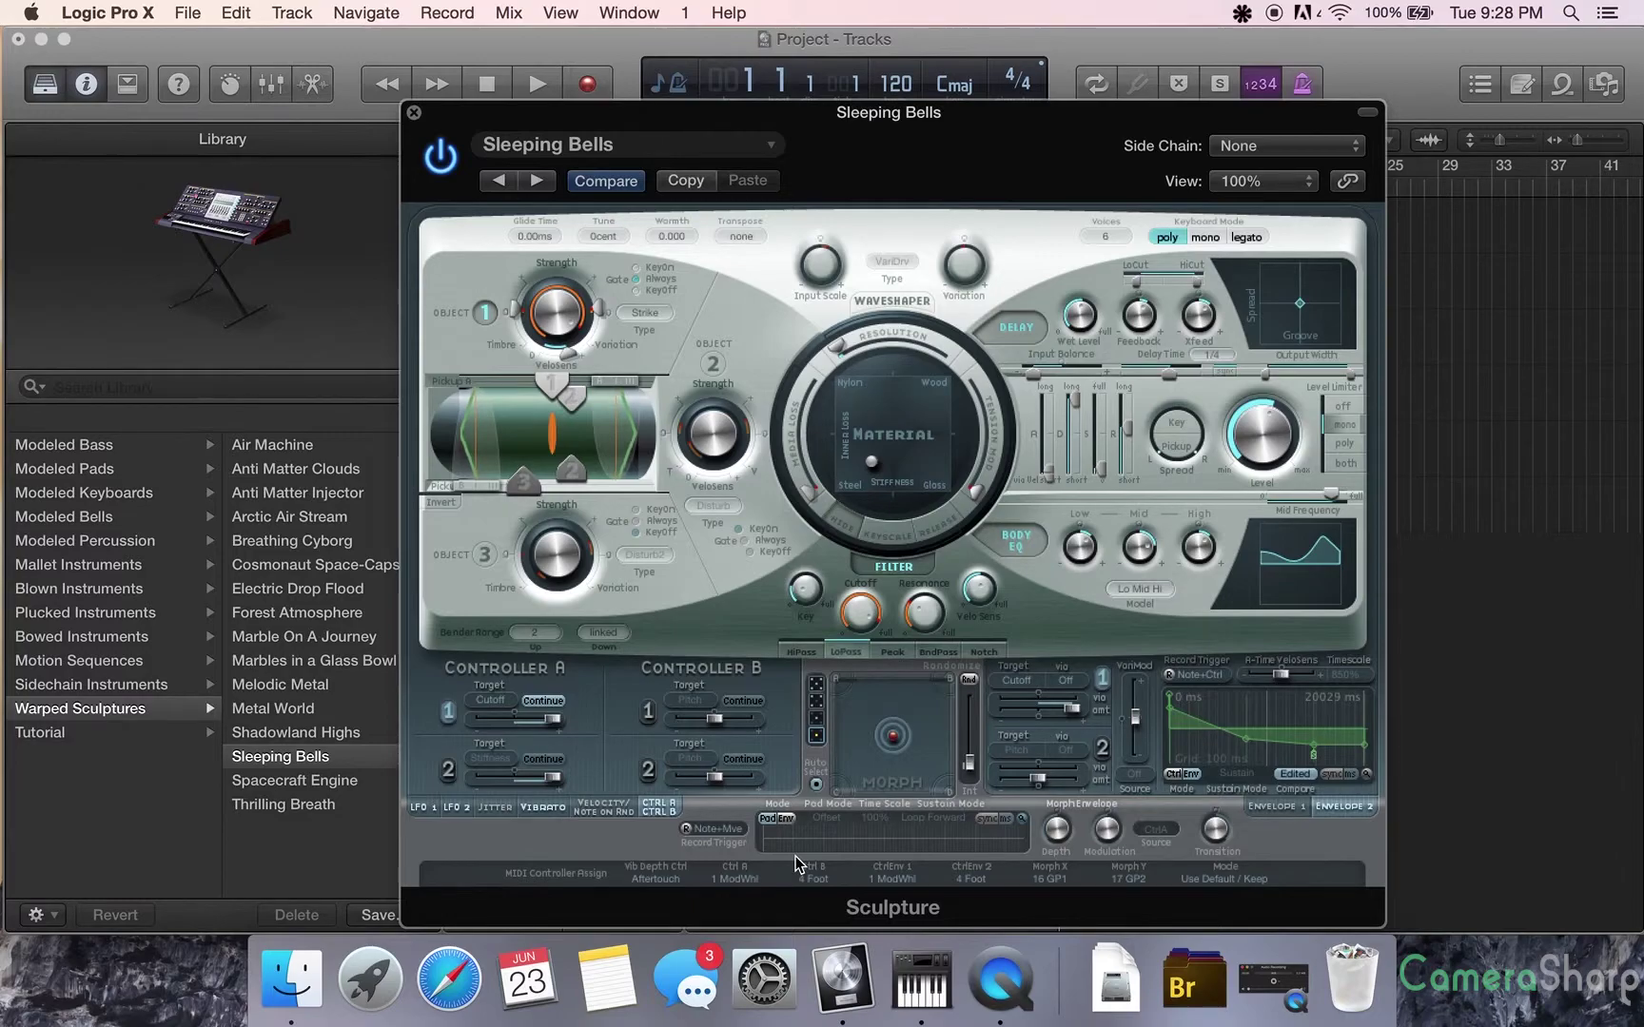
left_click(631, 146)
mouse_move(704, 850)
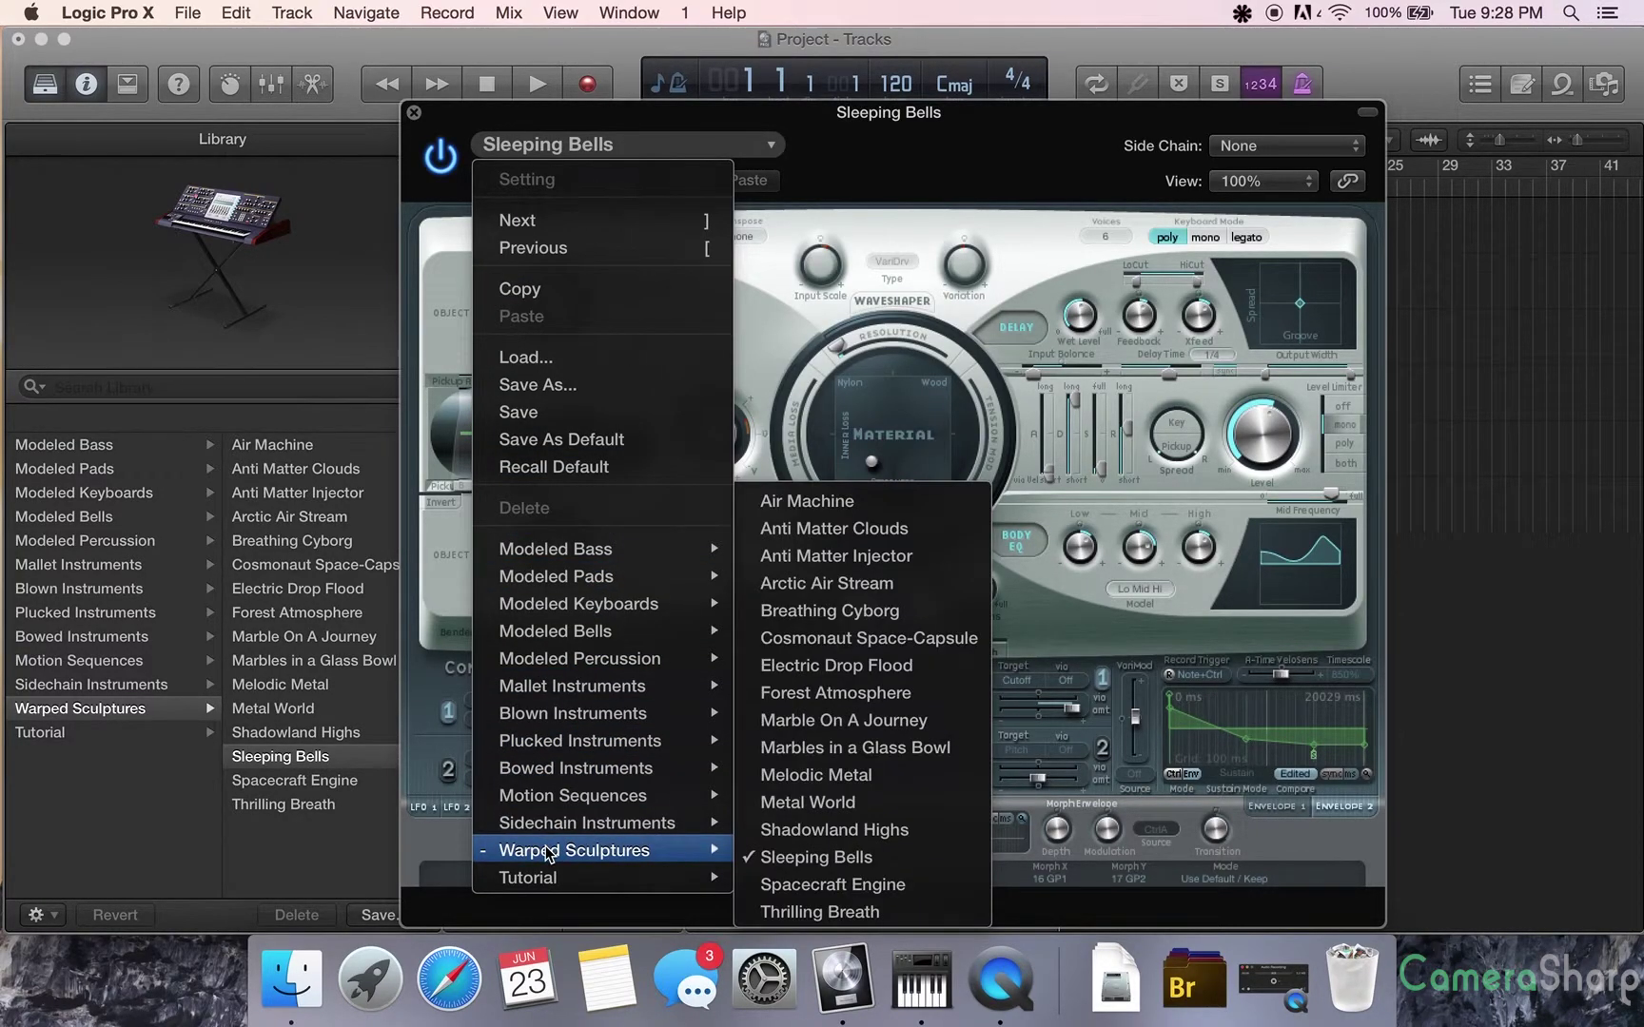
left_click(939, 725)
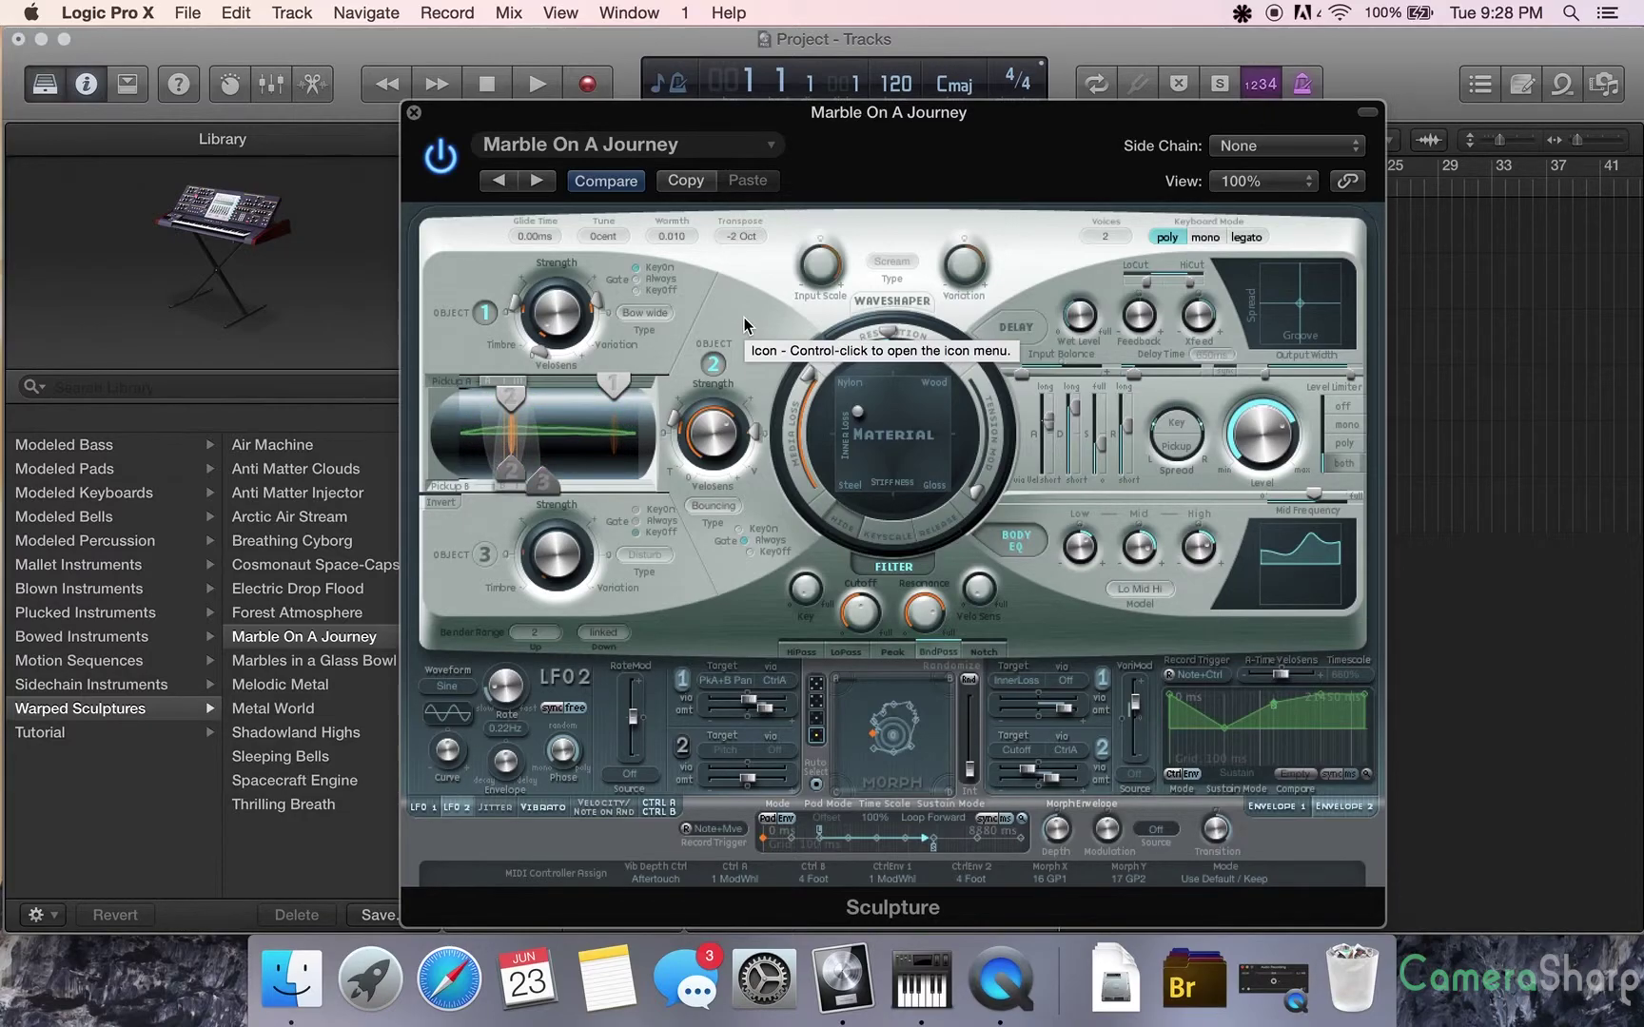
Load the Warped Sculptures > Breathing Cyborg preset
left_click(546, 149)
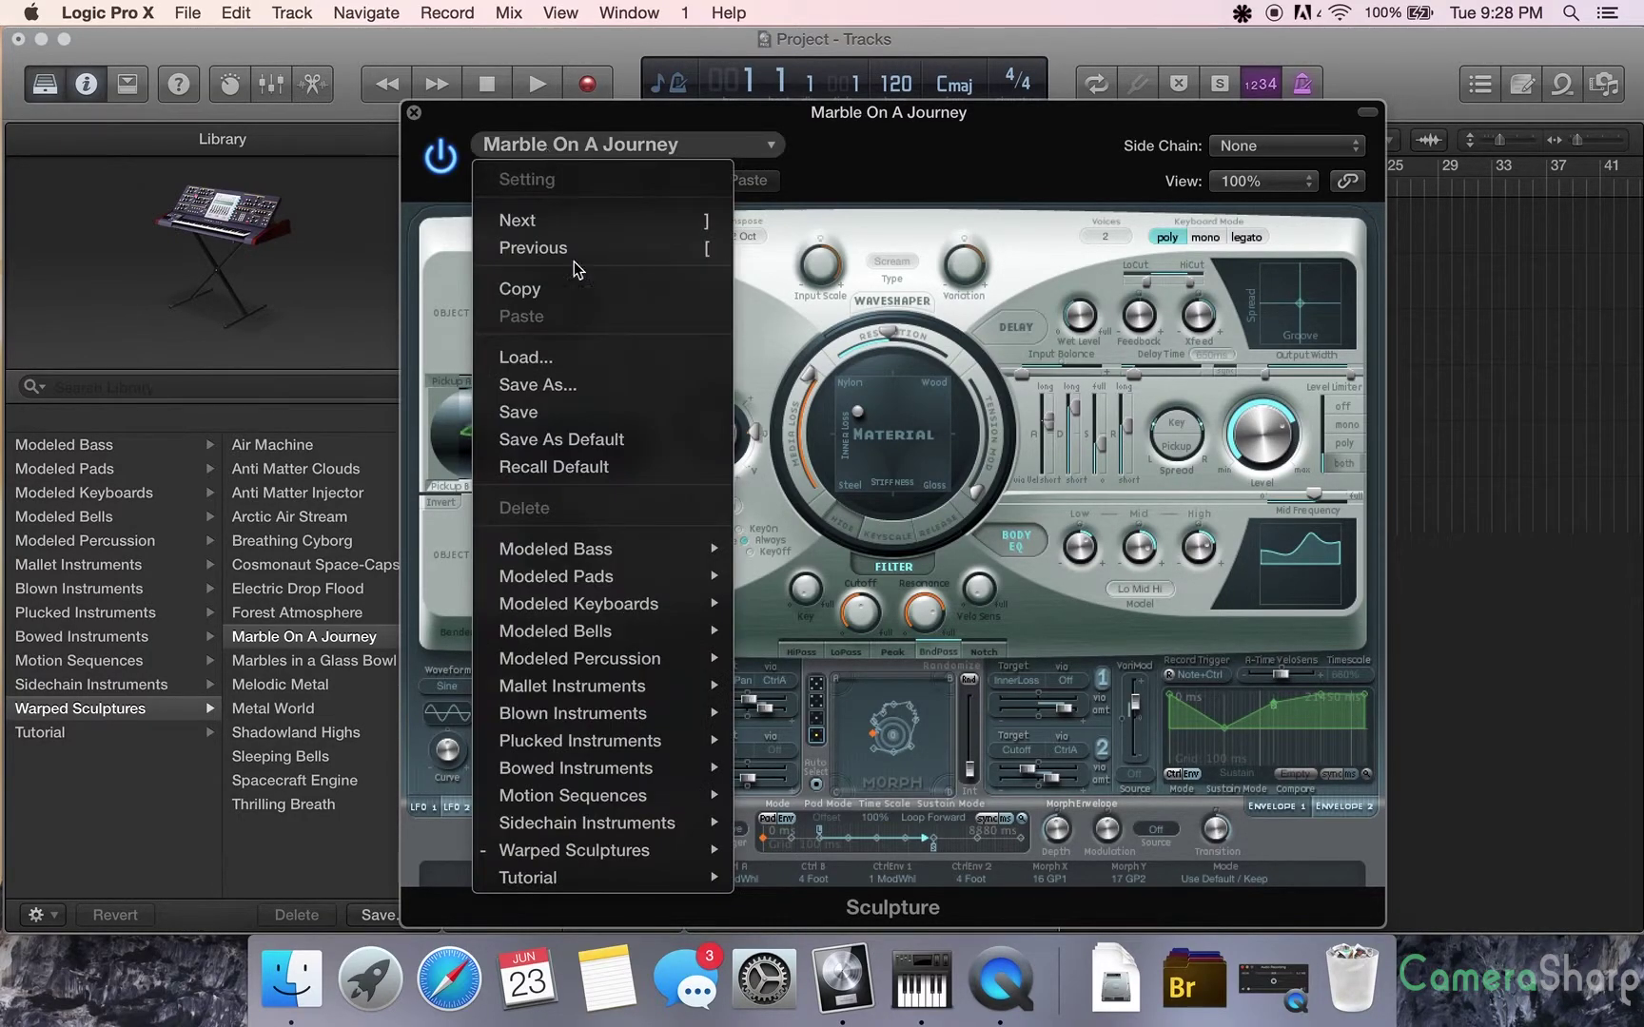
mouse_move(609, 850)
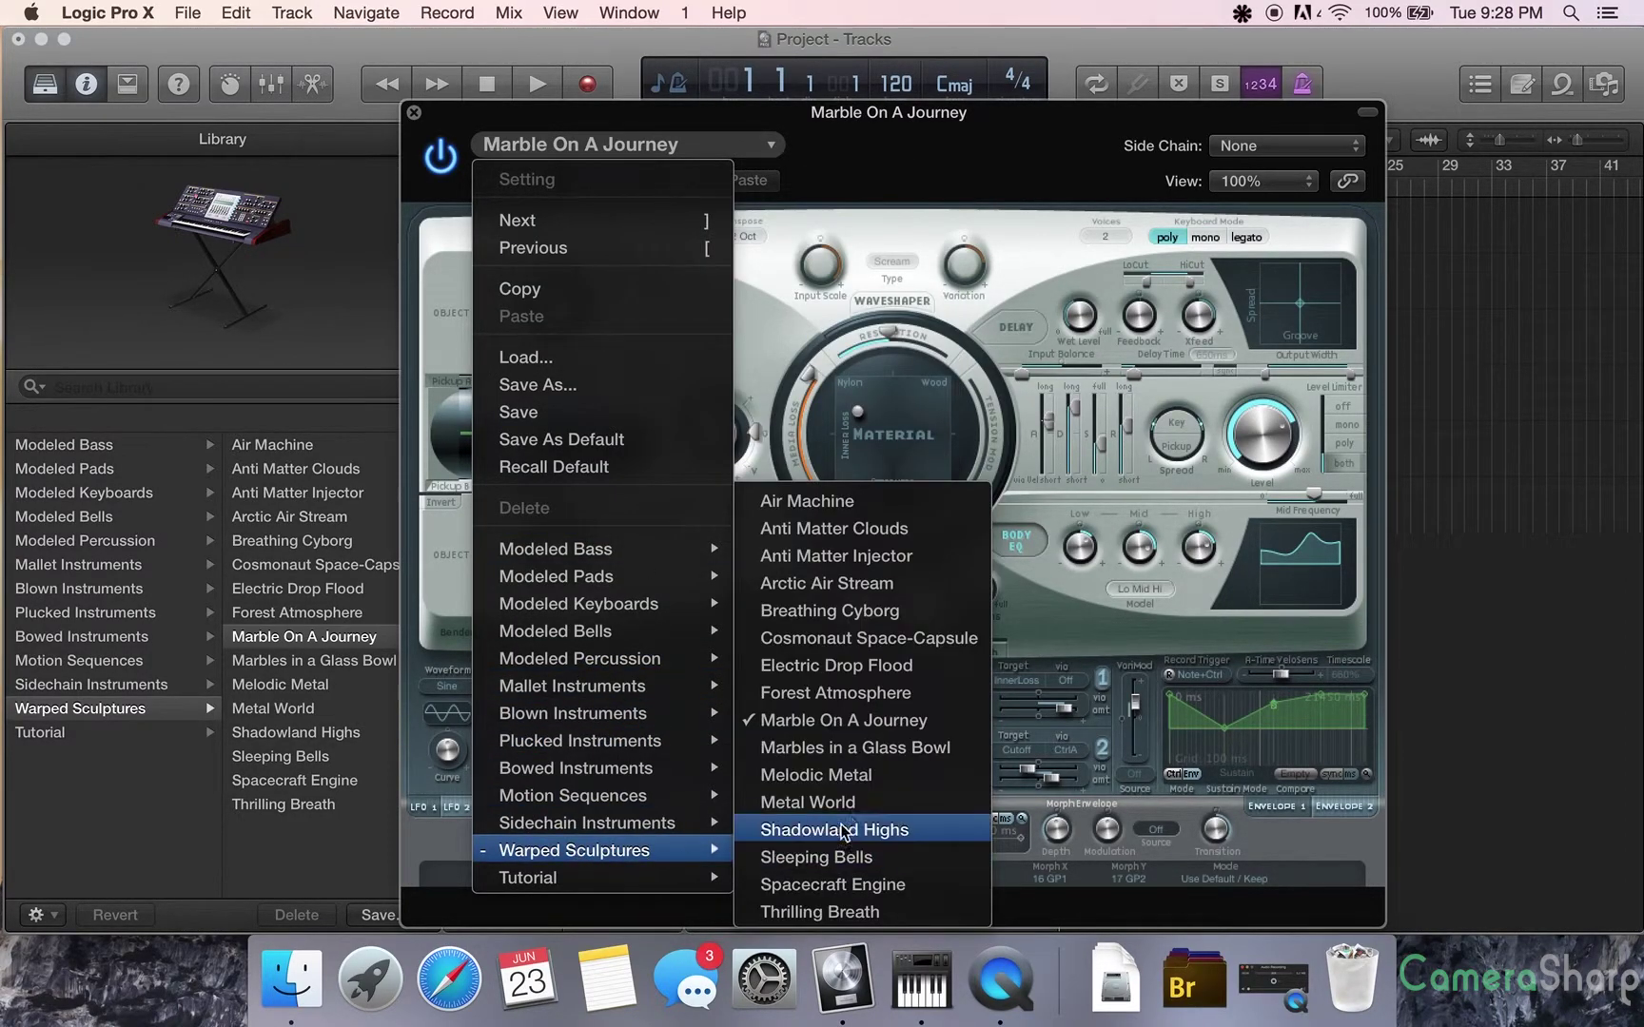
left_click(855, 615)
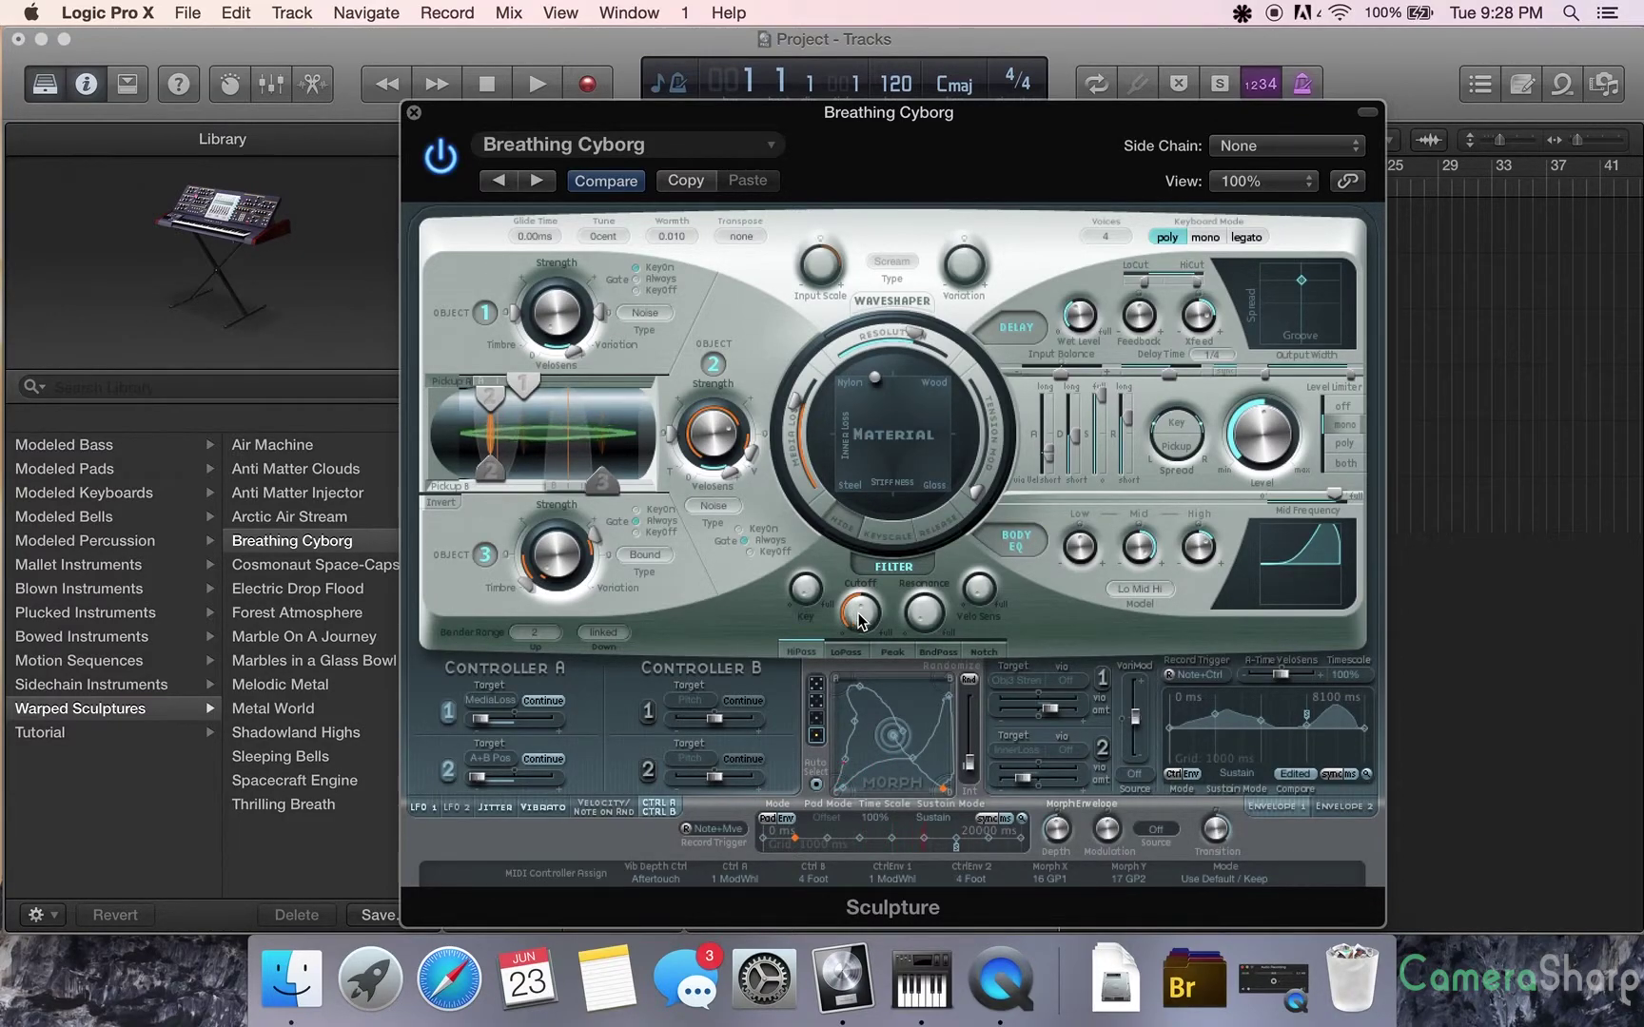
Set a morph envelope time to 1800 ms, move the morph point, and reshape the Body EQ bands
left_click_drag(870, 841, 775, 841)
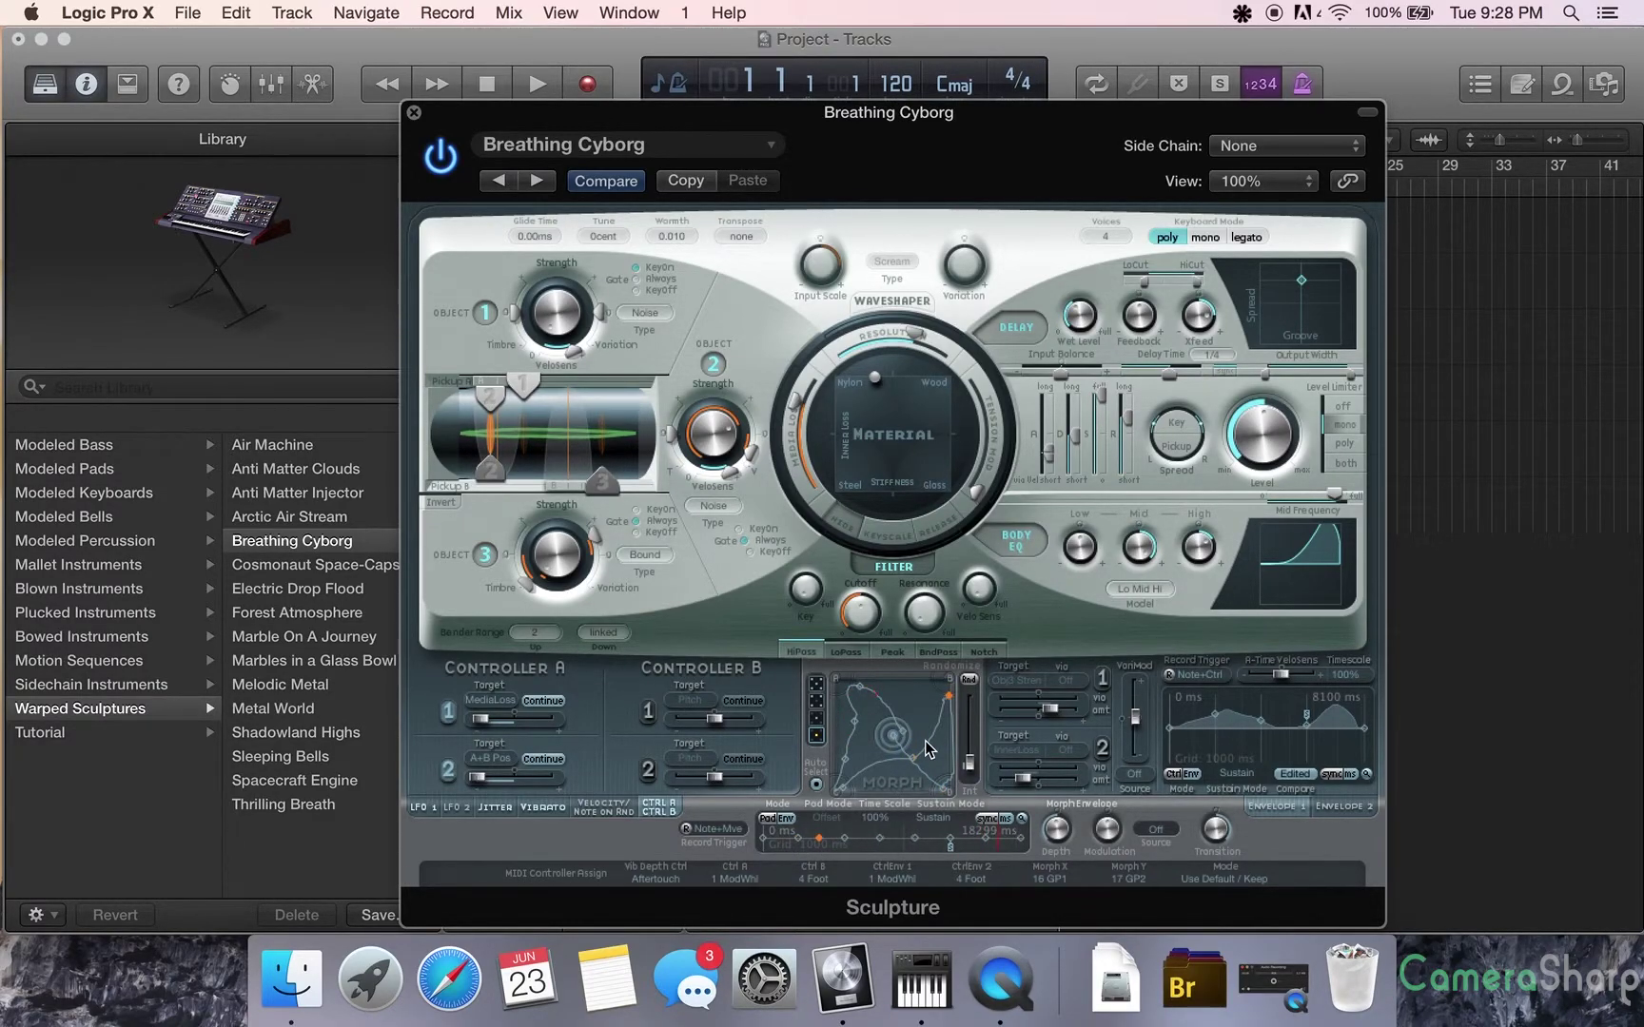
mouse_move(944, 702)
left_mouse_down()
mouse_move(915, 773)
mouse_move(916, 709)
left_mouse_up()
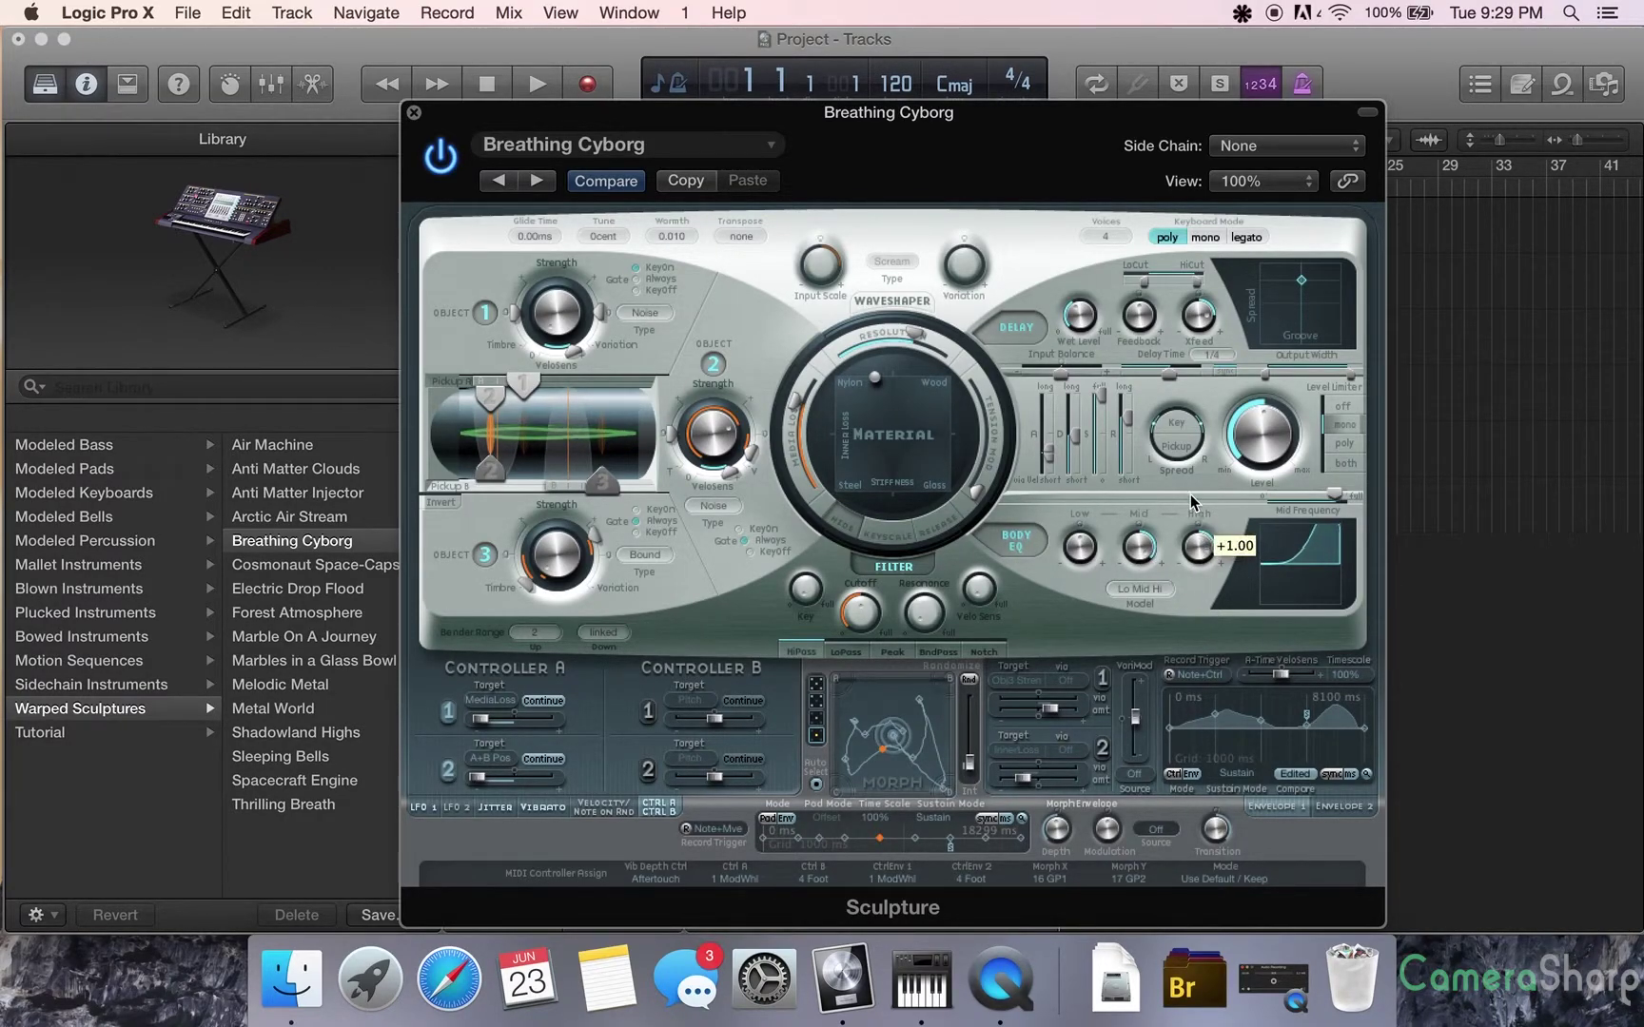
left_click_drag(1124, 560, 1073, 502)
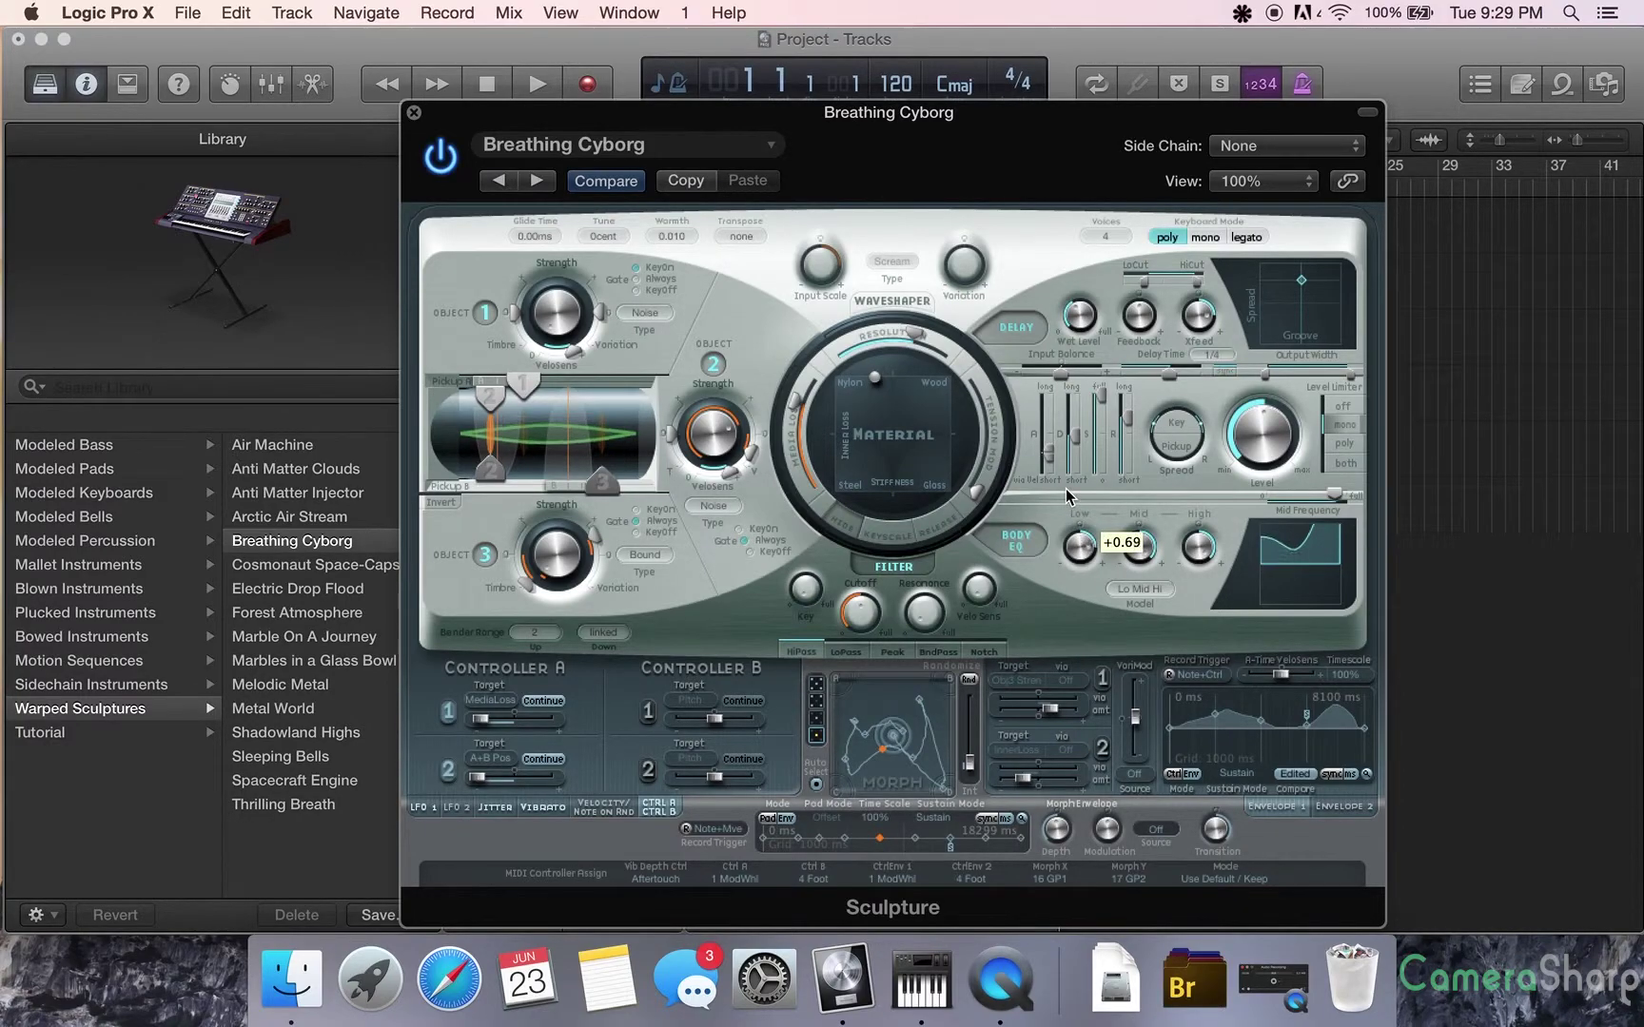
left_click_drag(1138, 557, 1130, 507)
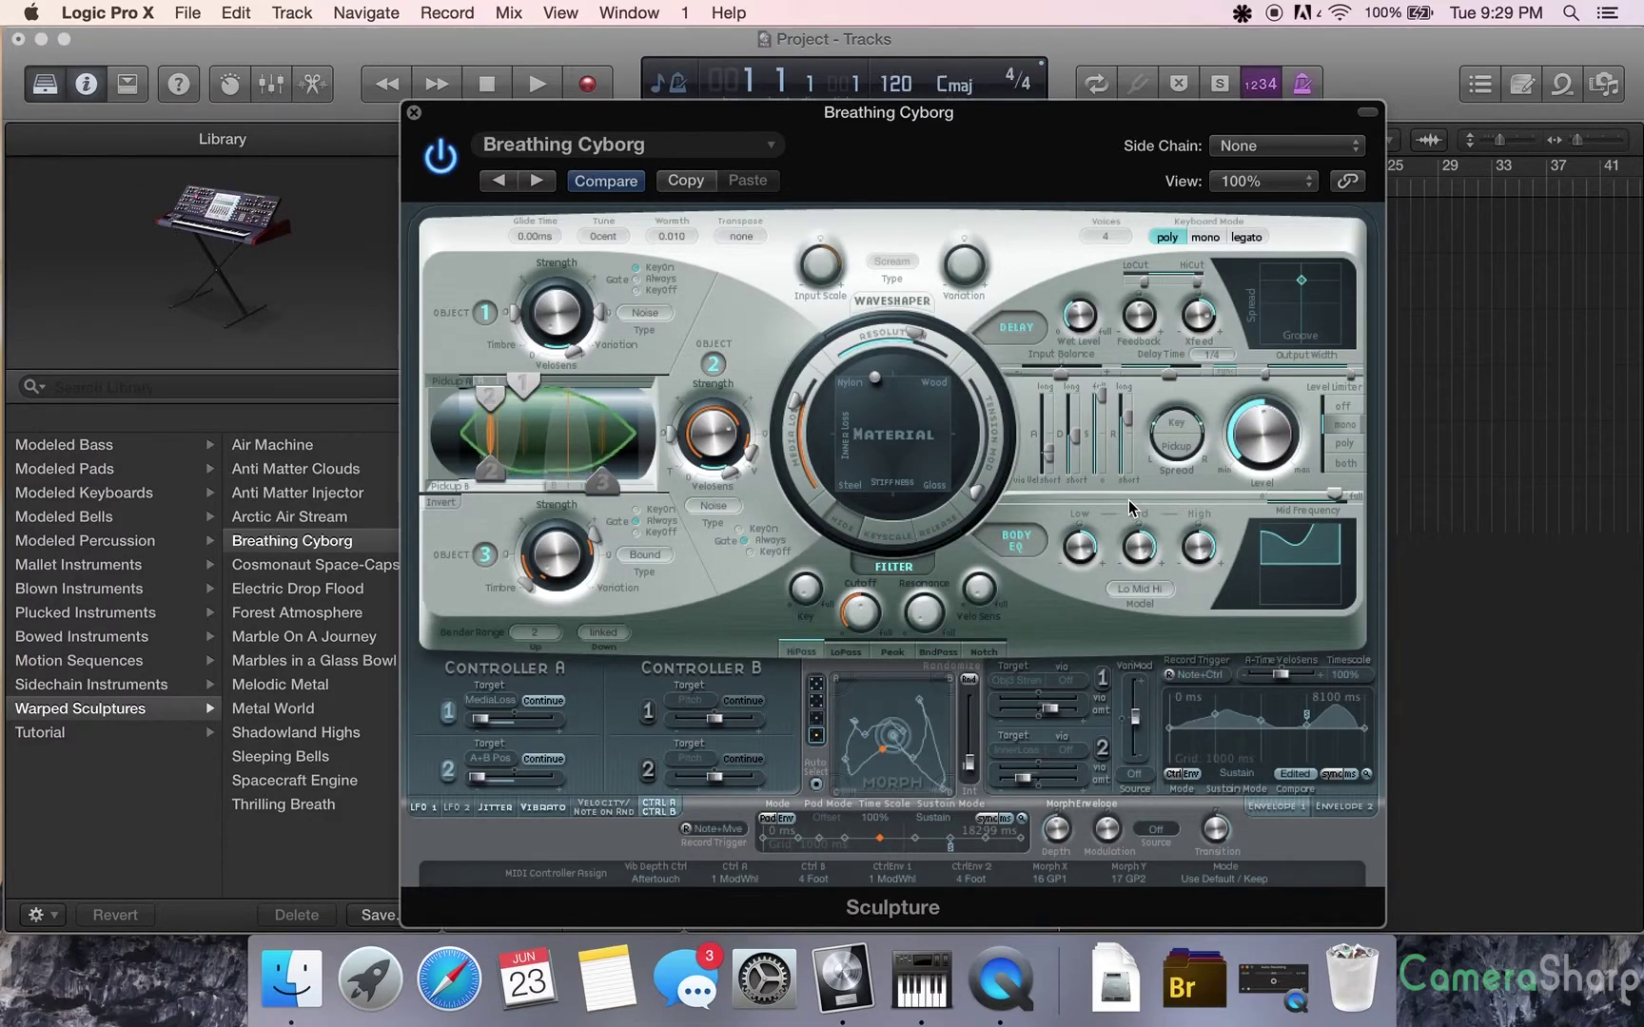
Load Mallet Instruments > Asian Dreams and push its material puck toward Wood
left_click(597, 150)
mouse_move(581, 697)
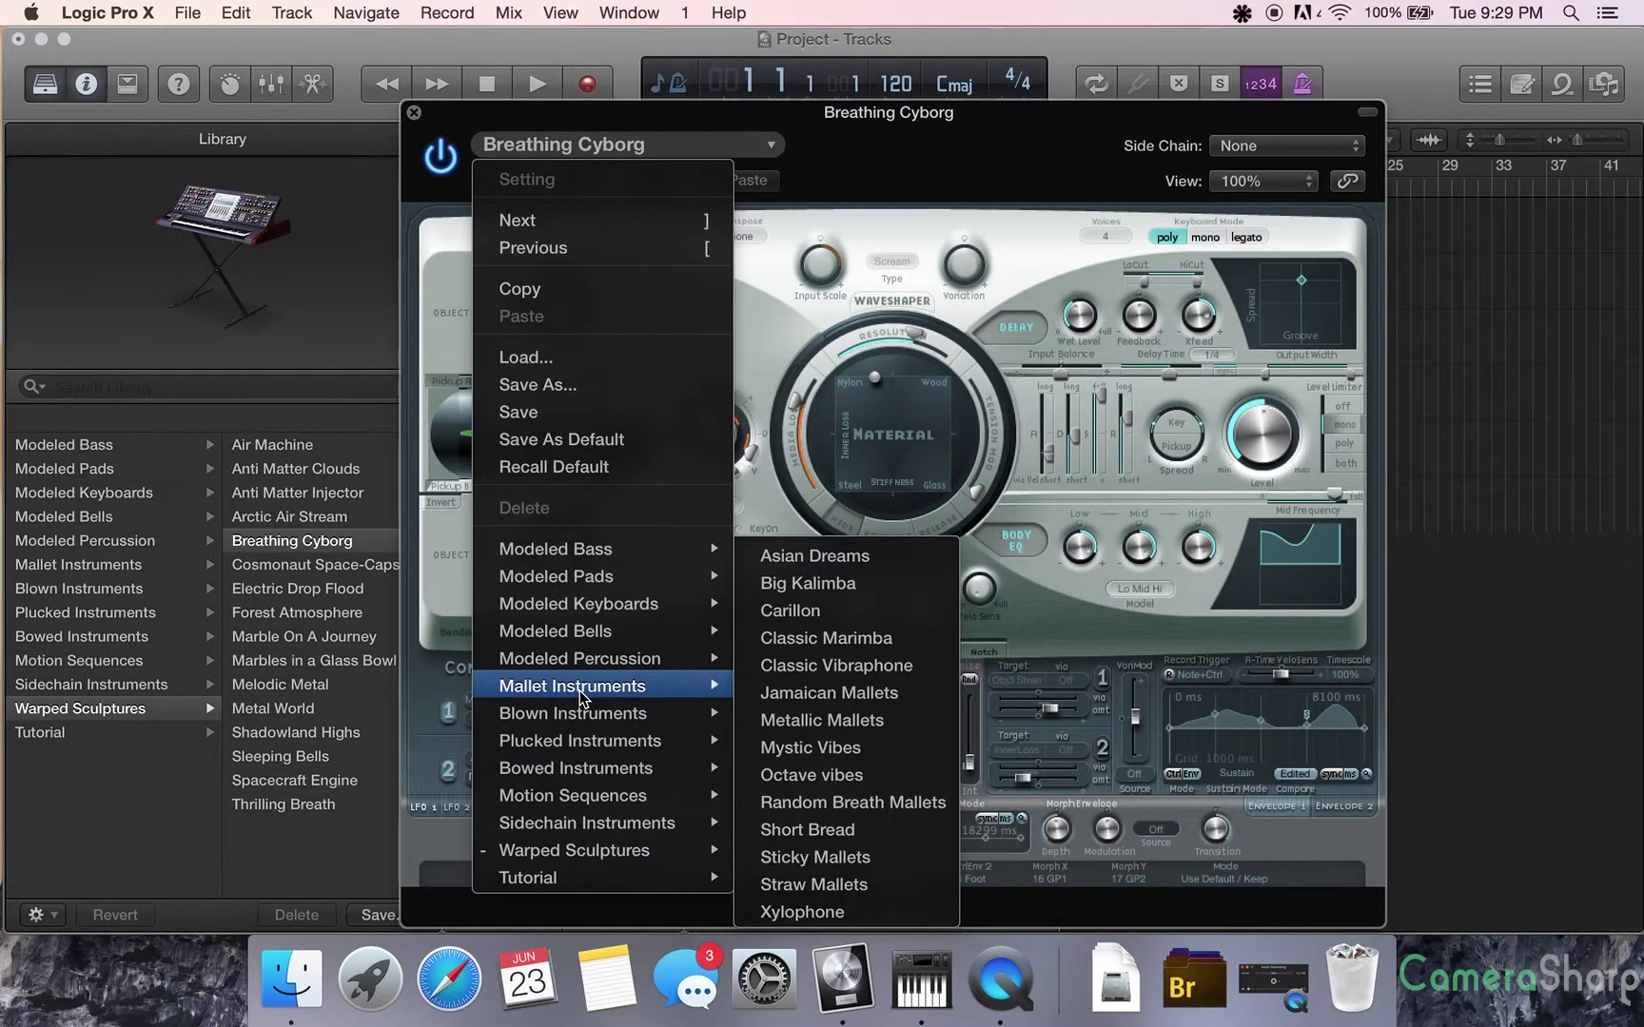
left_click(799, 559)
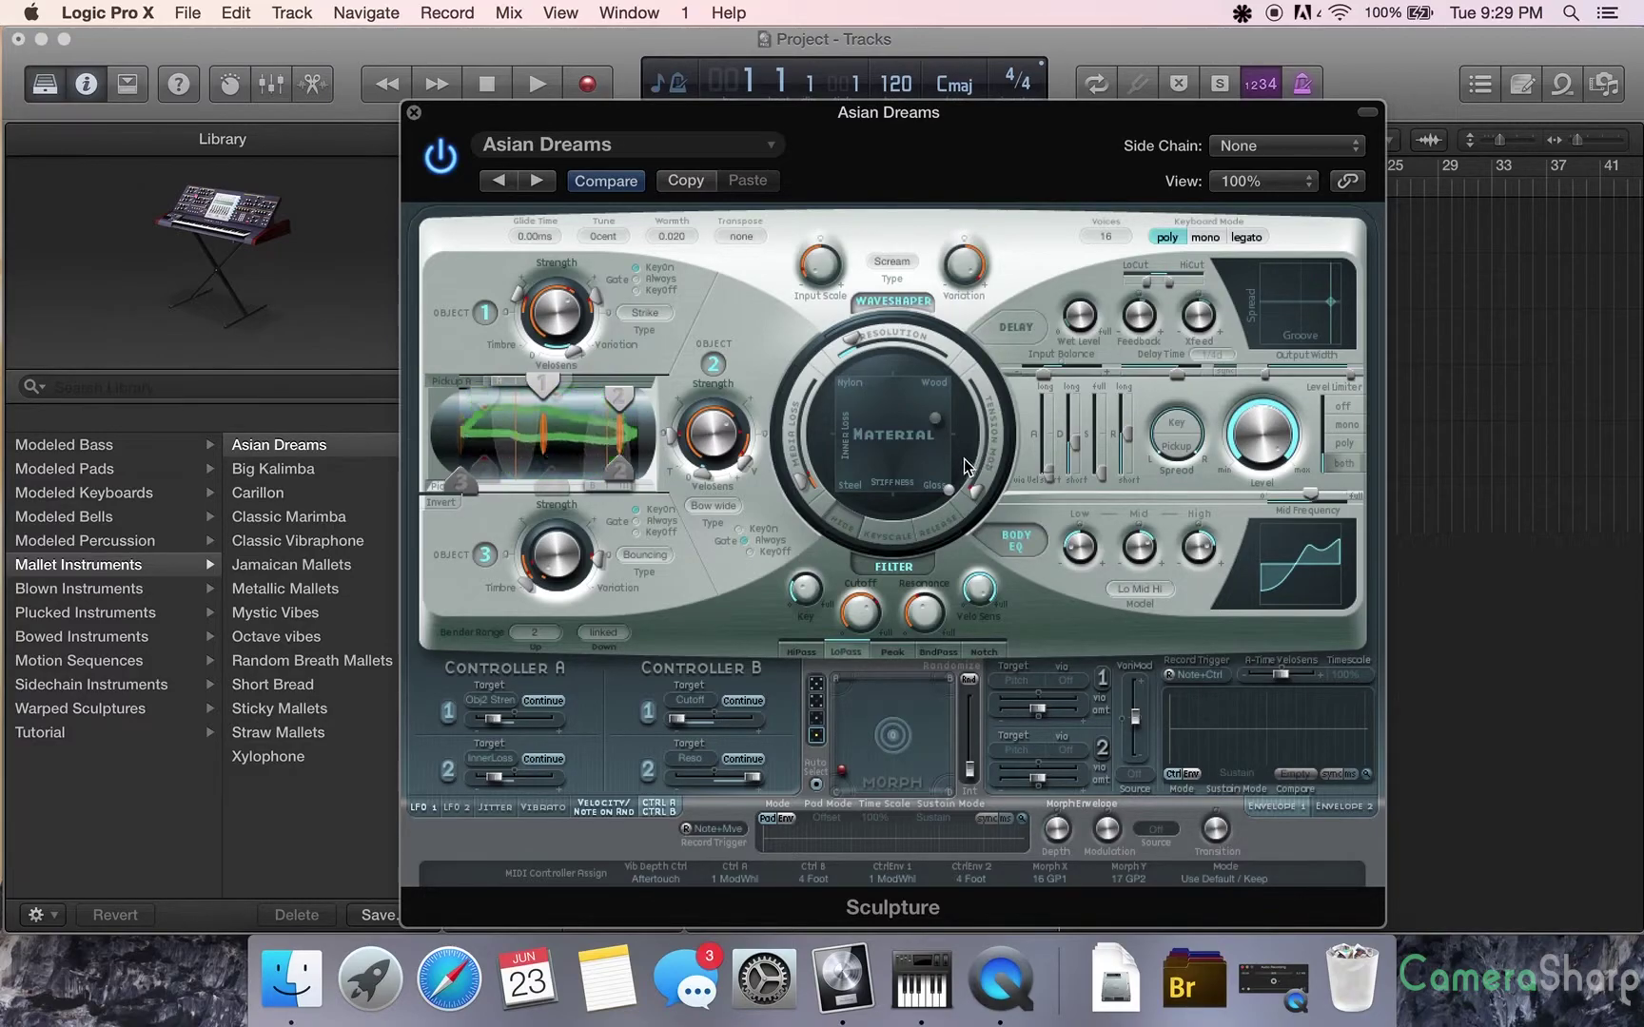
left_click_drag(948, 495, 947, 390)
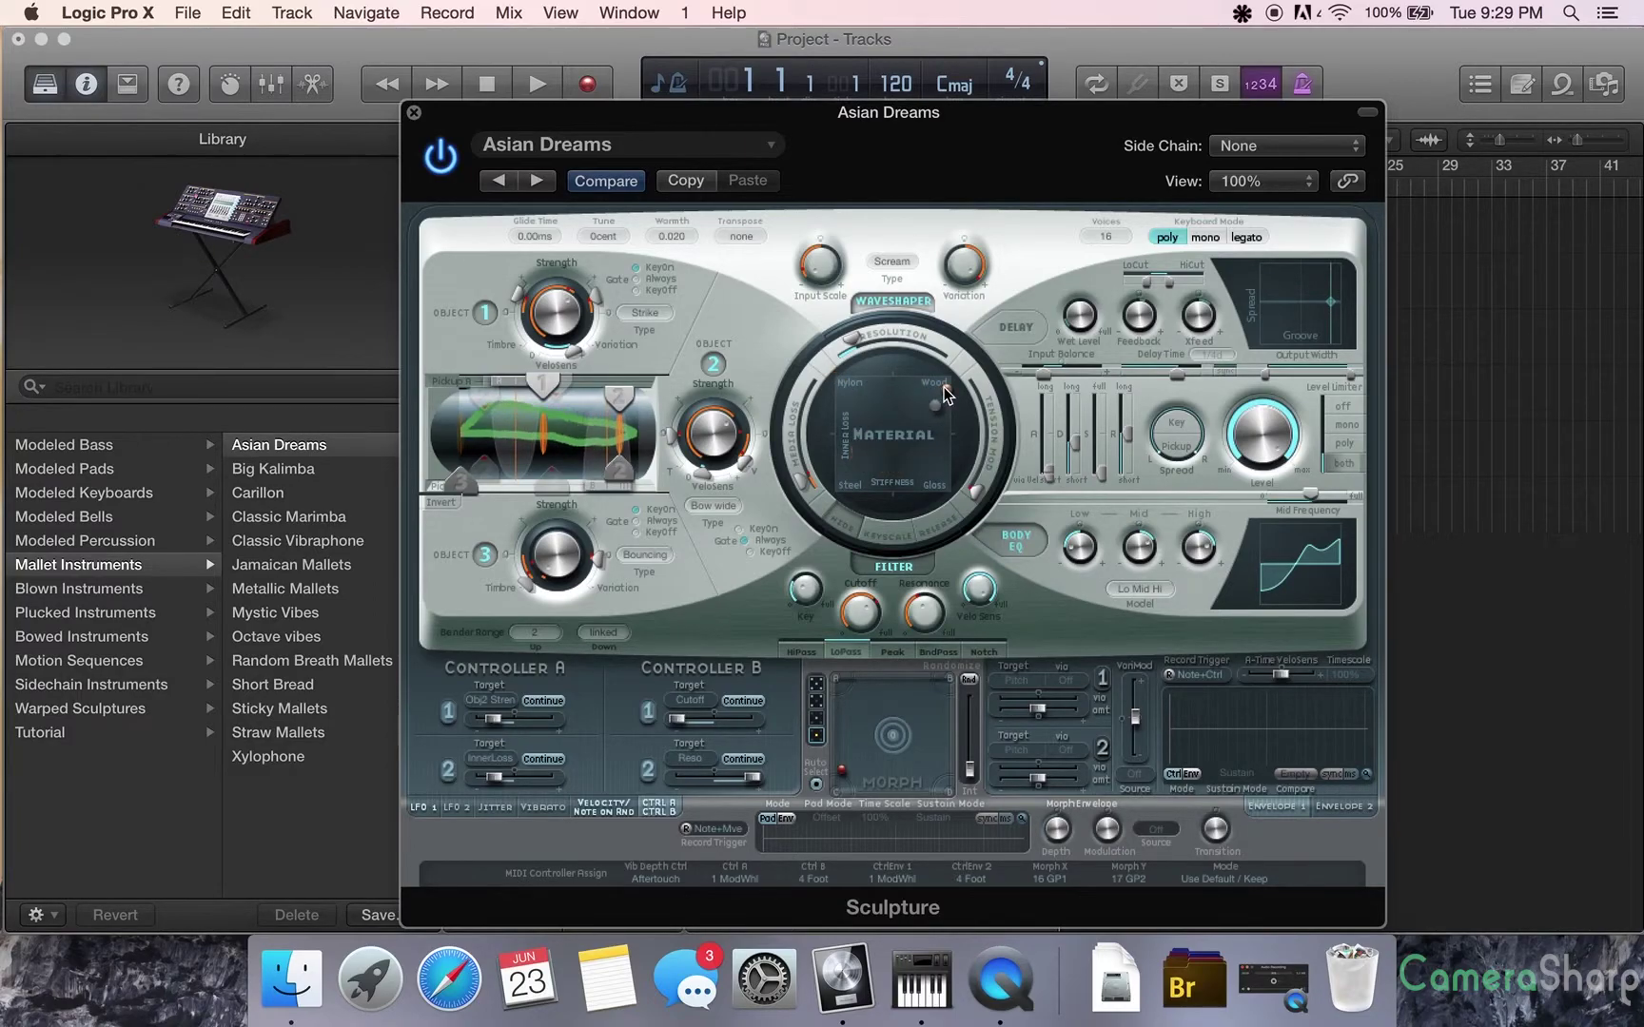
Load Jamaican Mallets, then the Xylophone preset
left_click(538, 145)
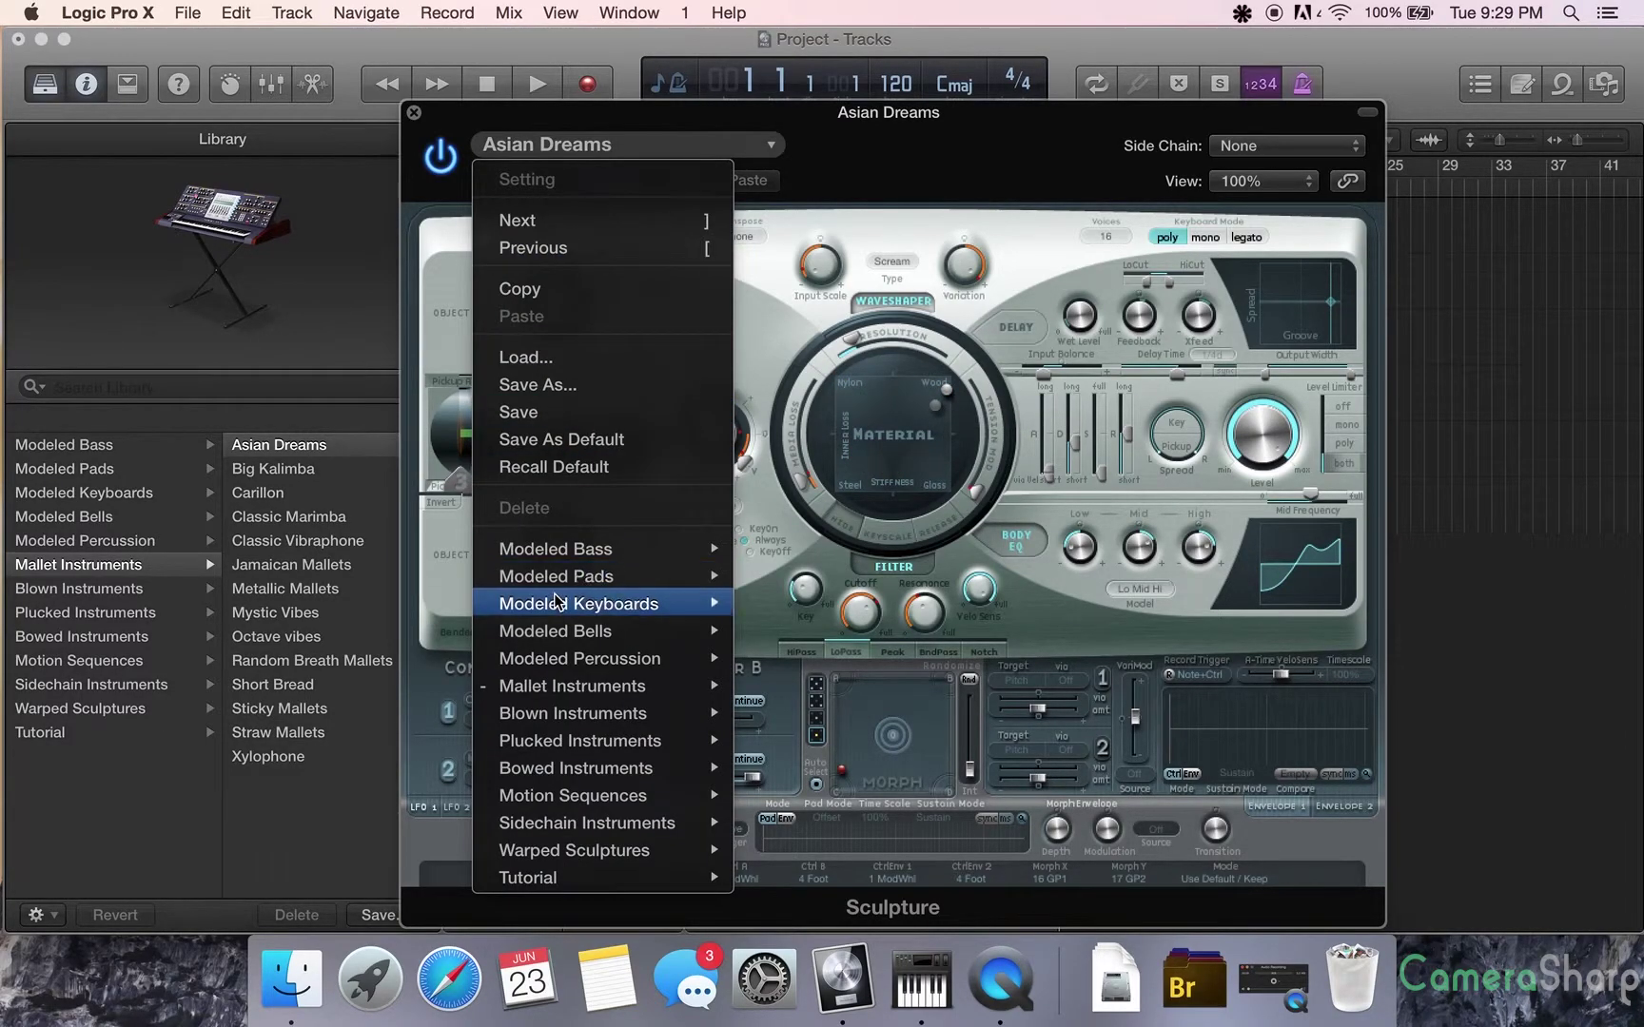
mouse_move(538, 681)
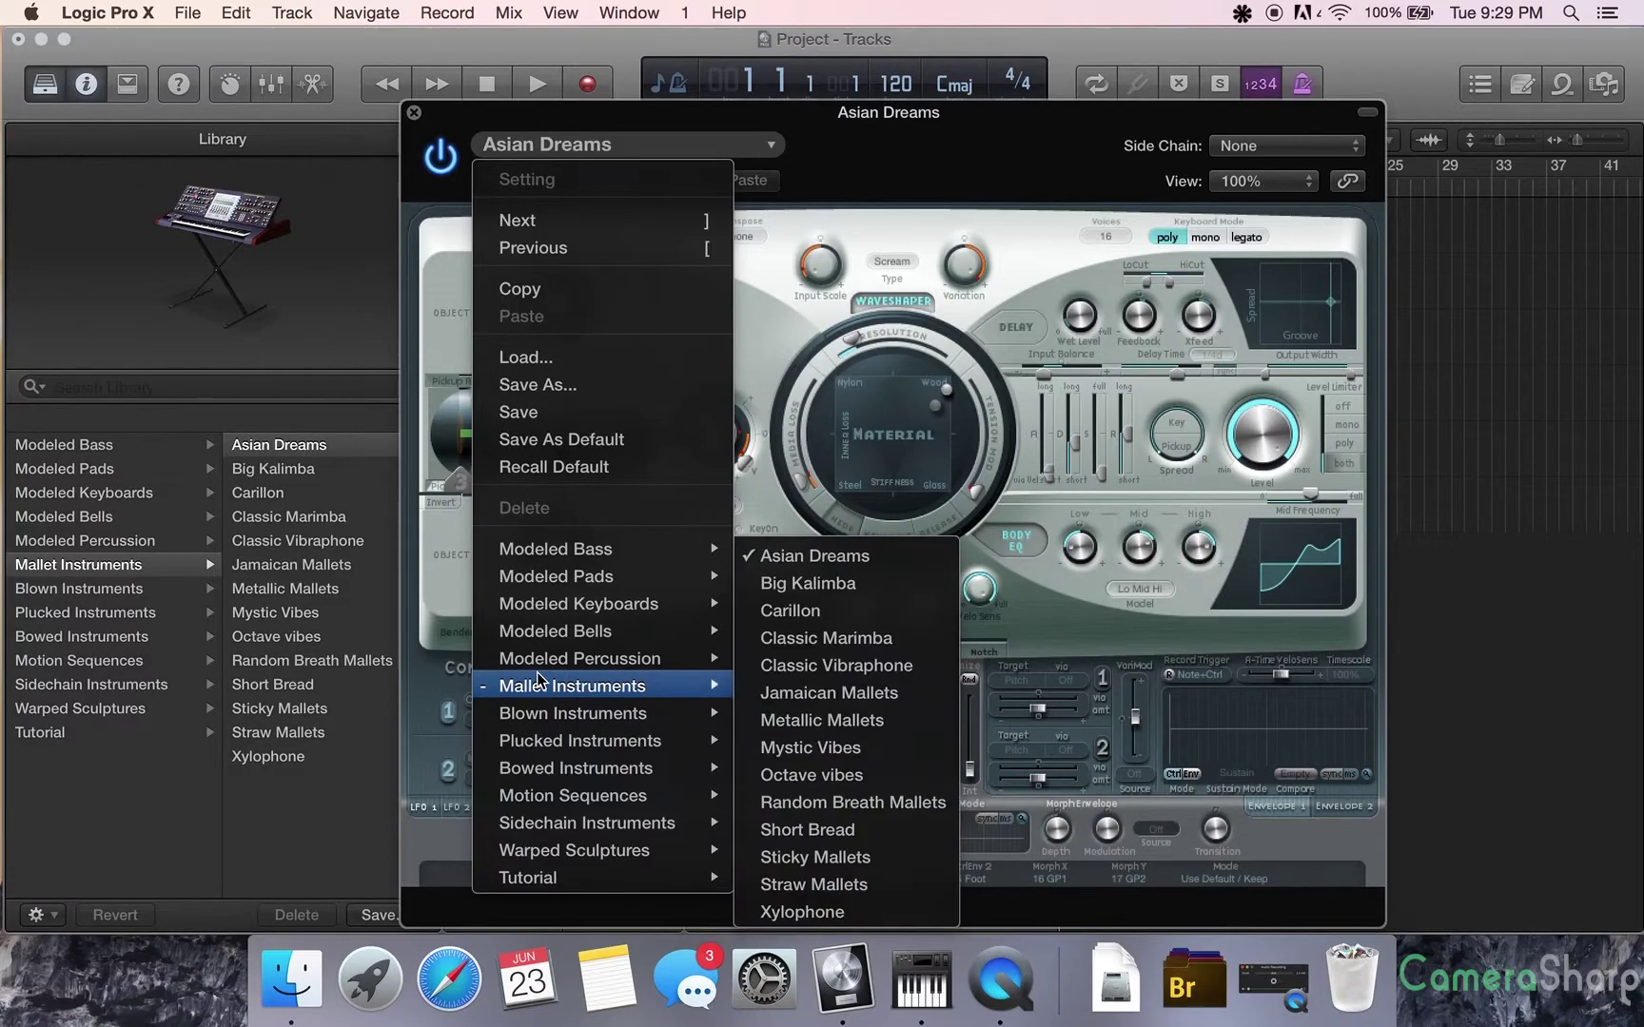
left_click(756, 699)
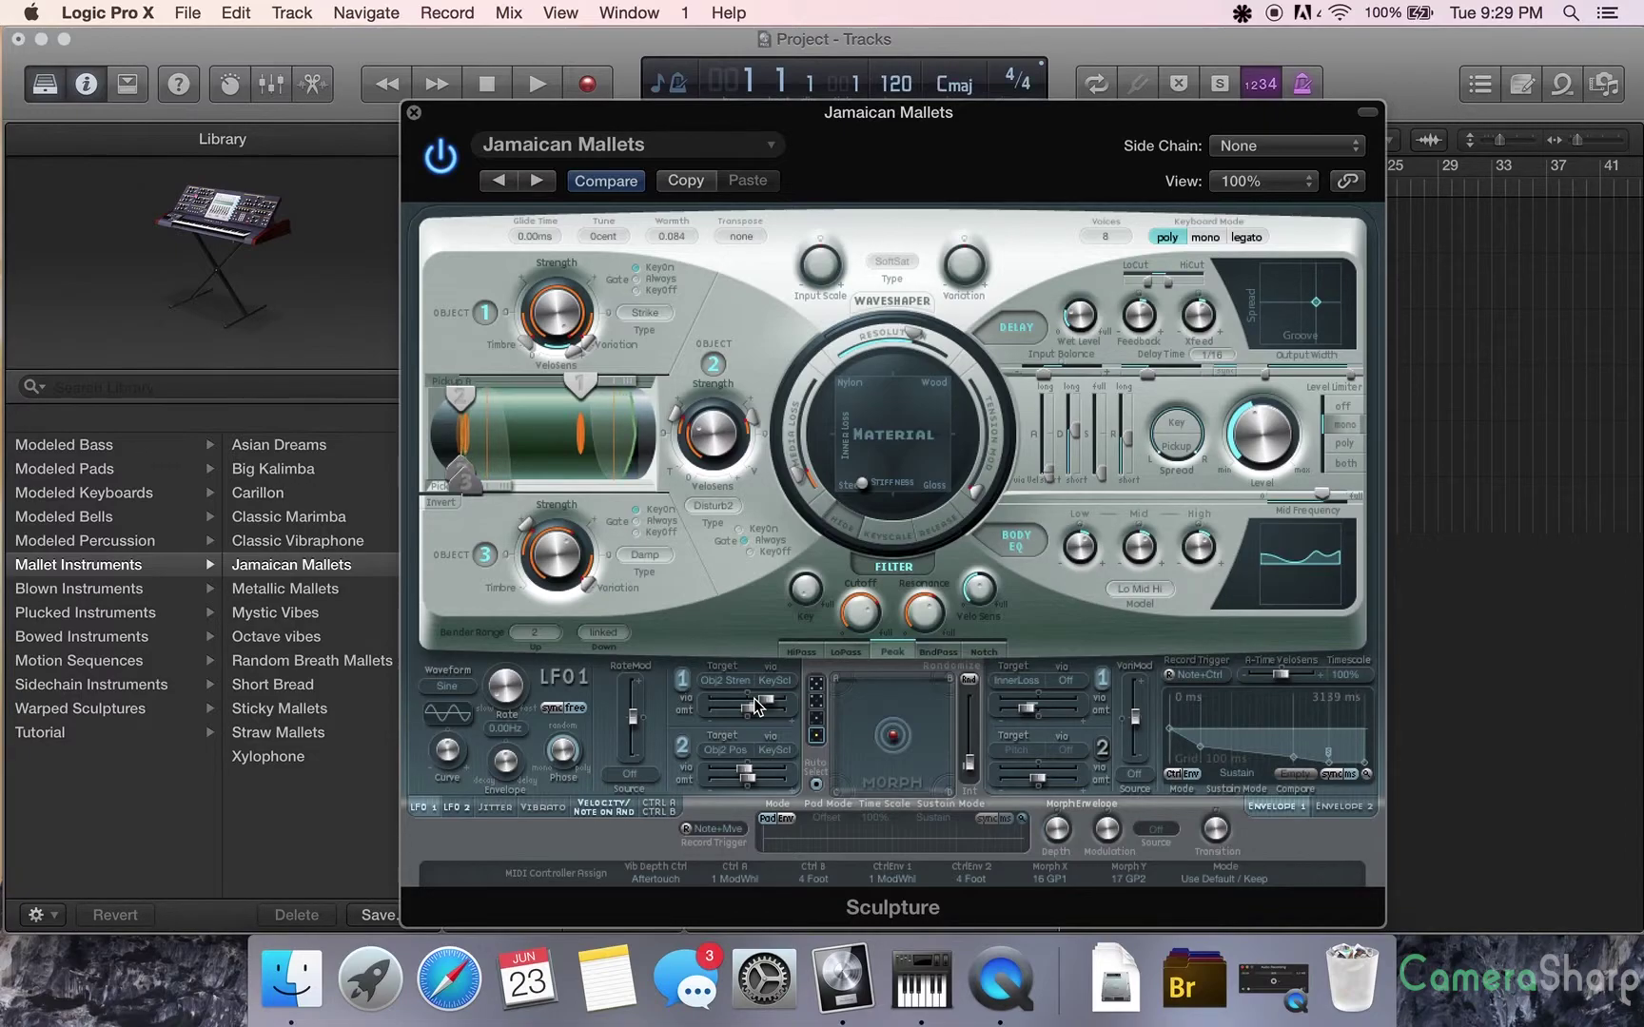
left_click(590, 150)
mouse_move(570, 693)
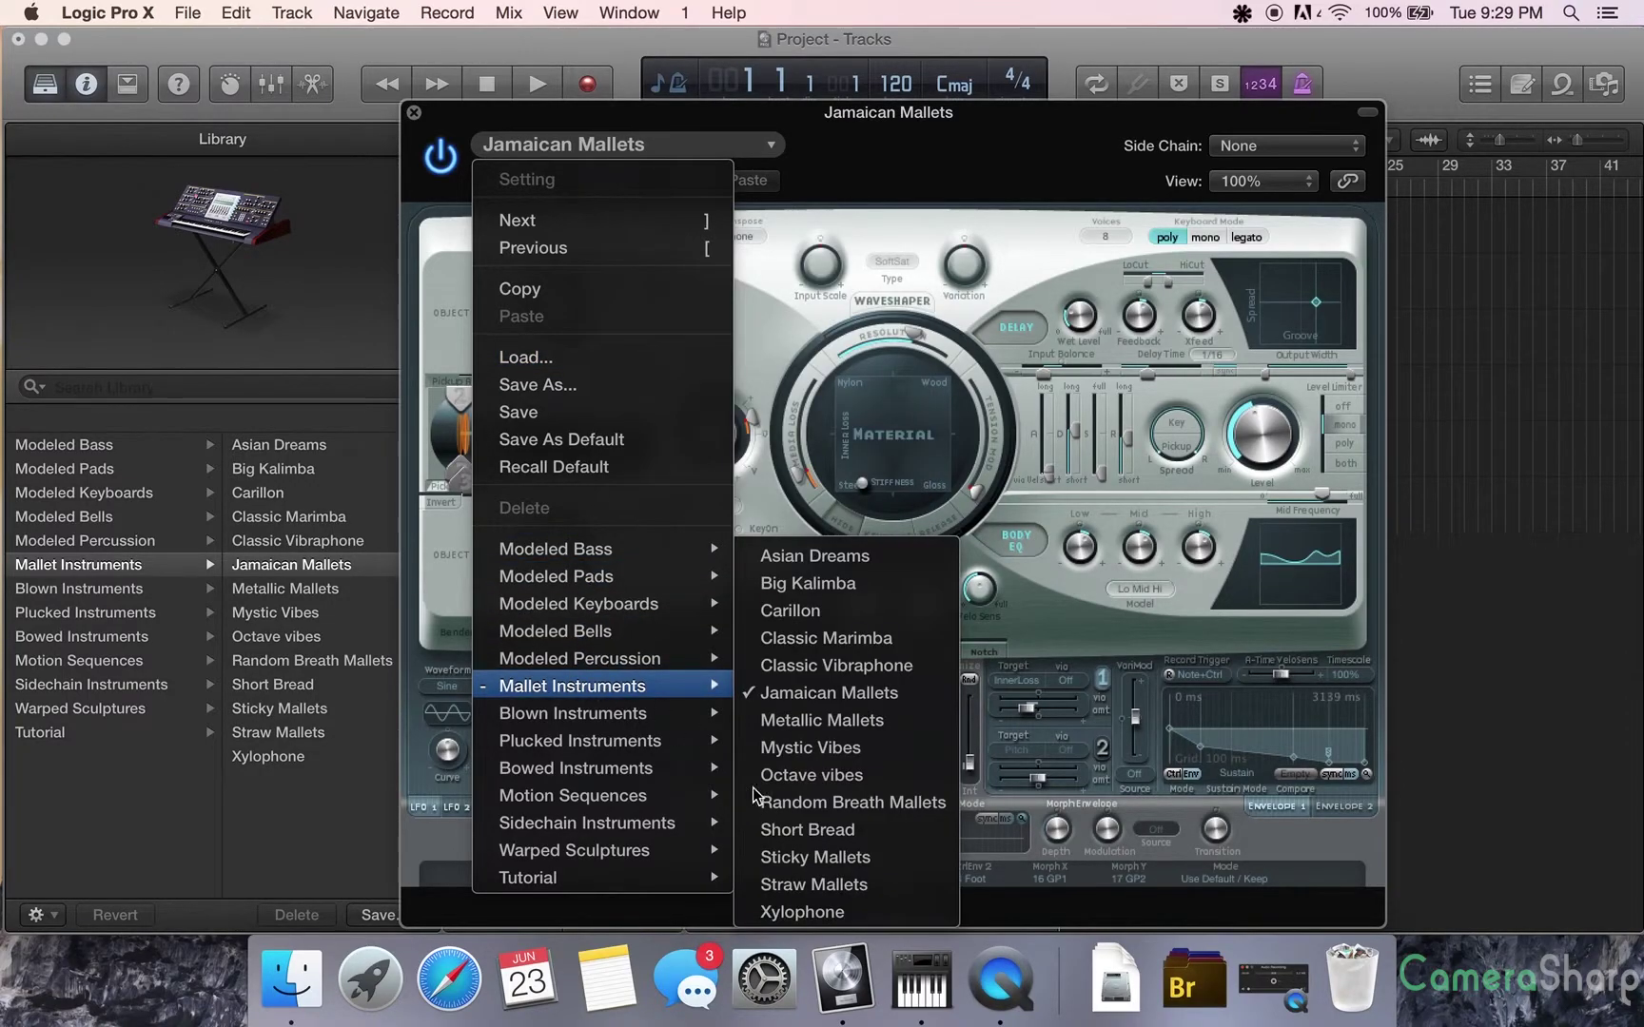
left_click(835, 902)
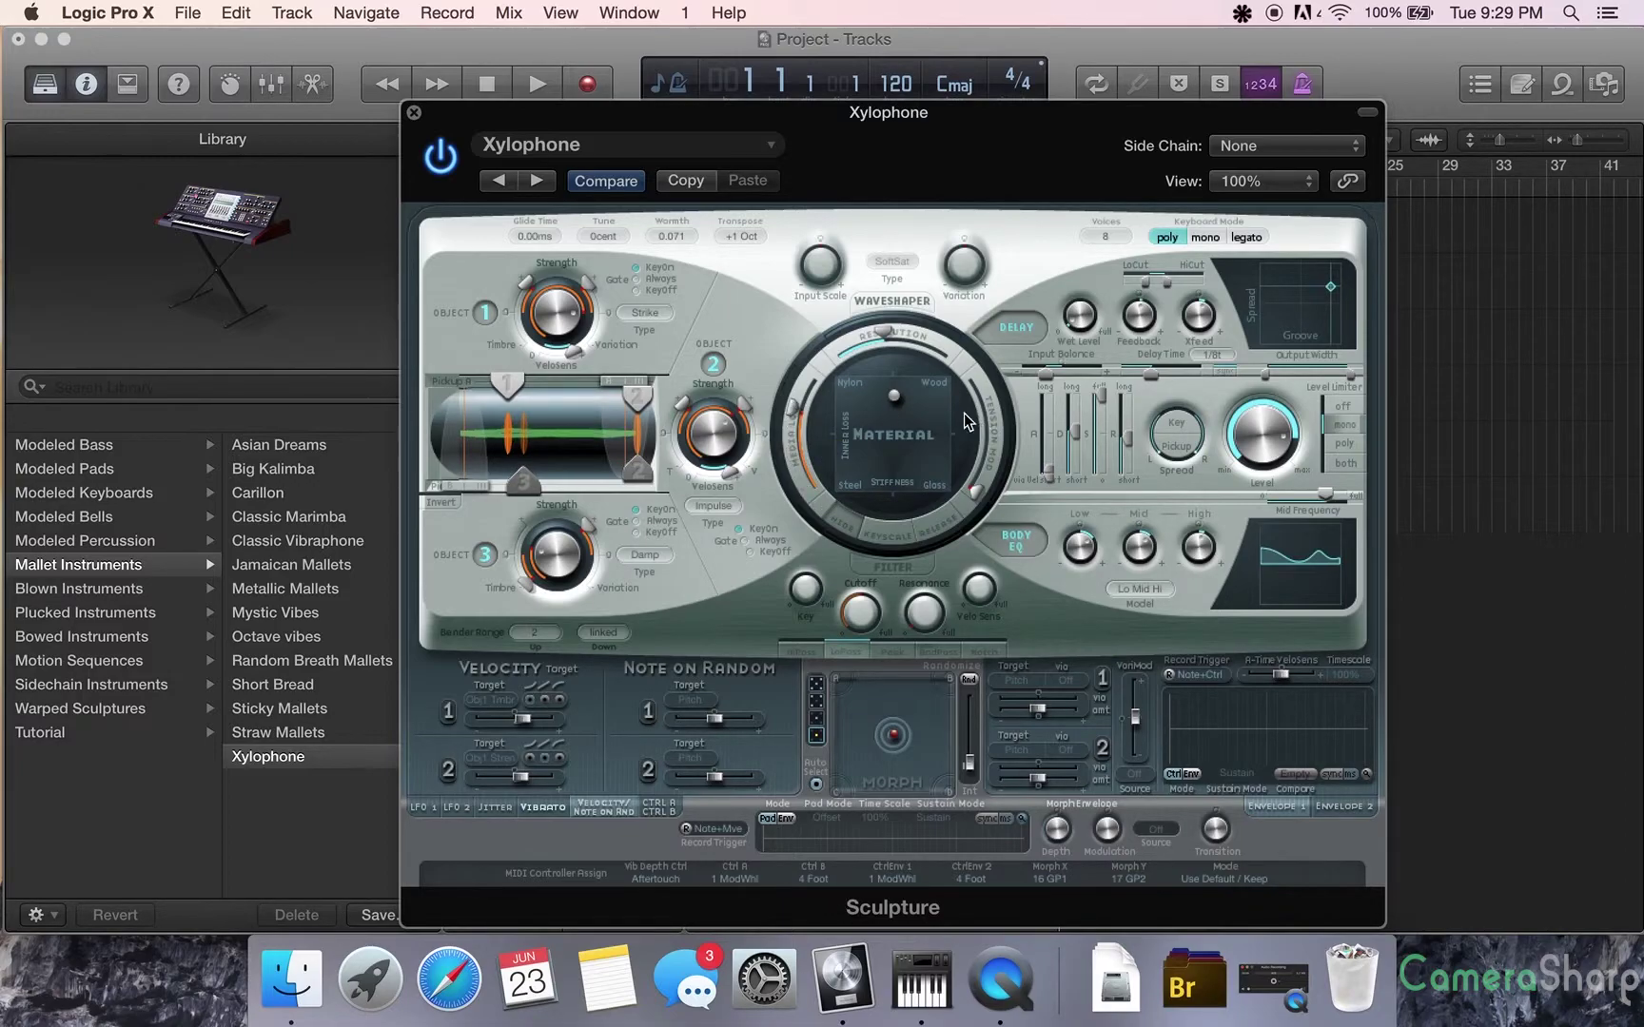
Move the Xylophone's material puck down-left and set the amp release to 2000 ms
left_click_drag(894, 395, 822, 501)
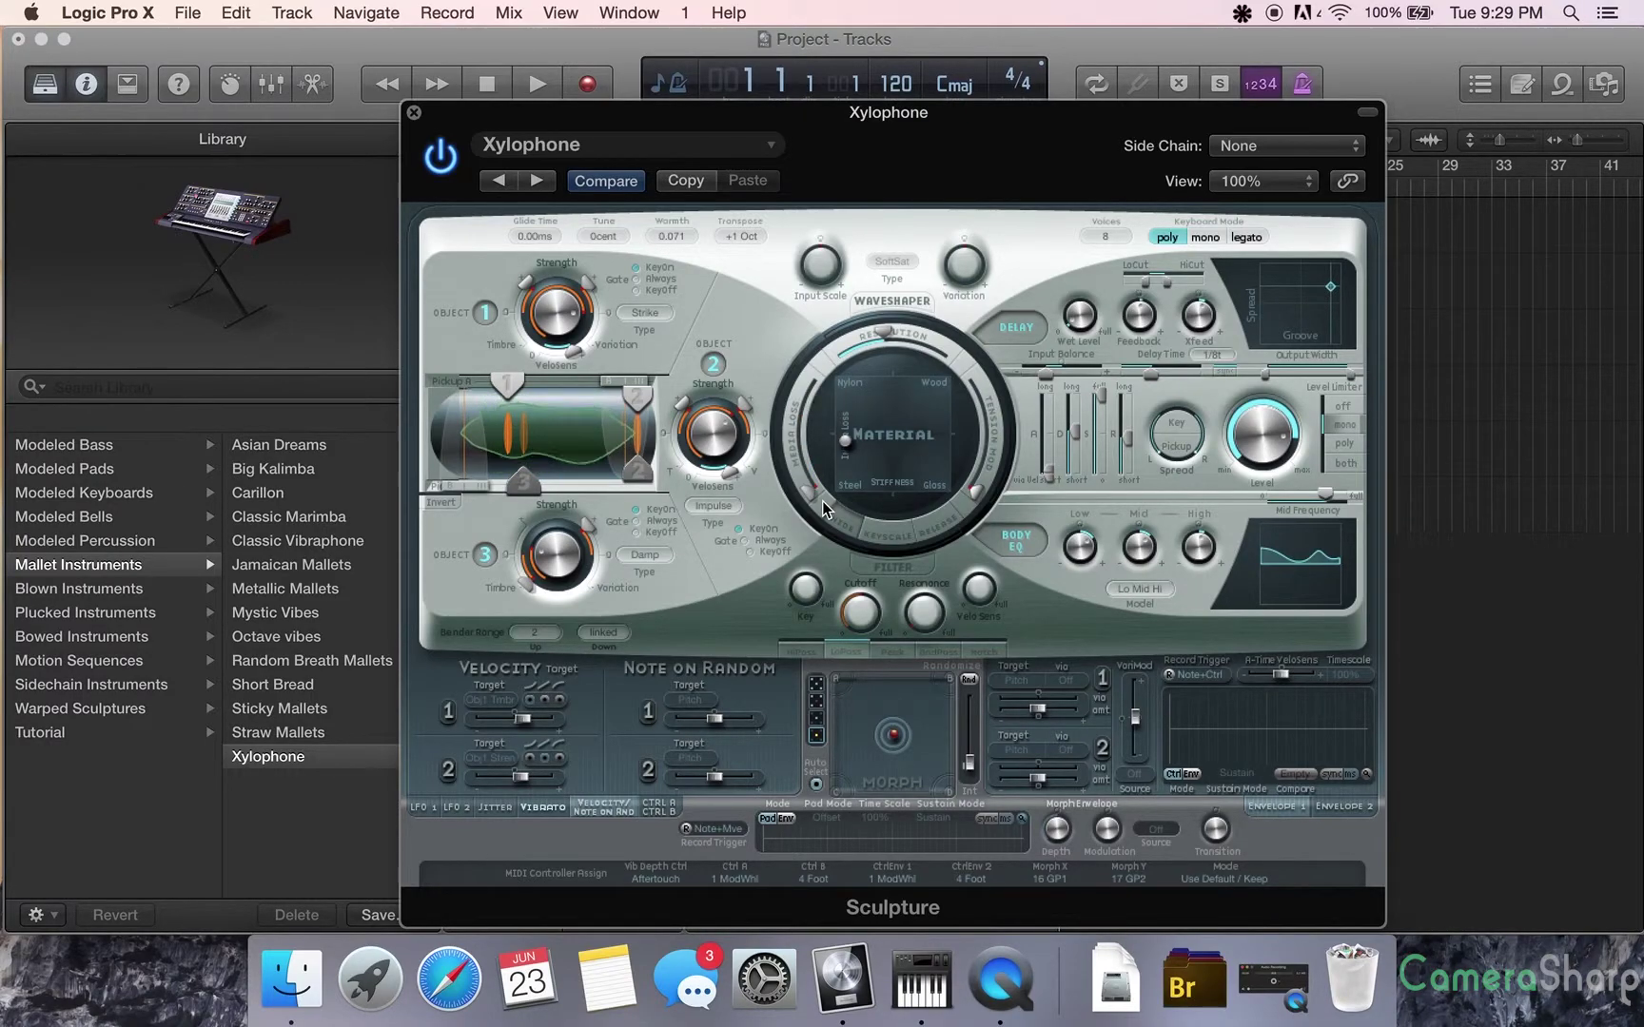
left_click_drag(1125, 433, 1079, 424)
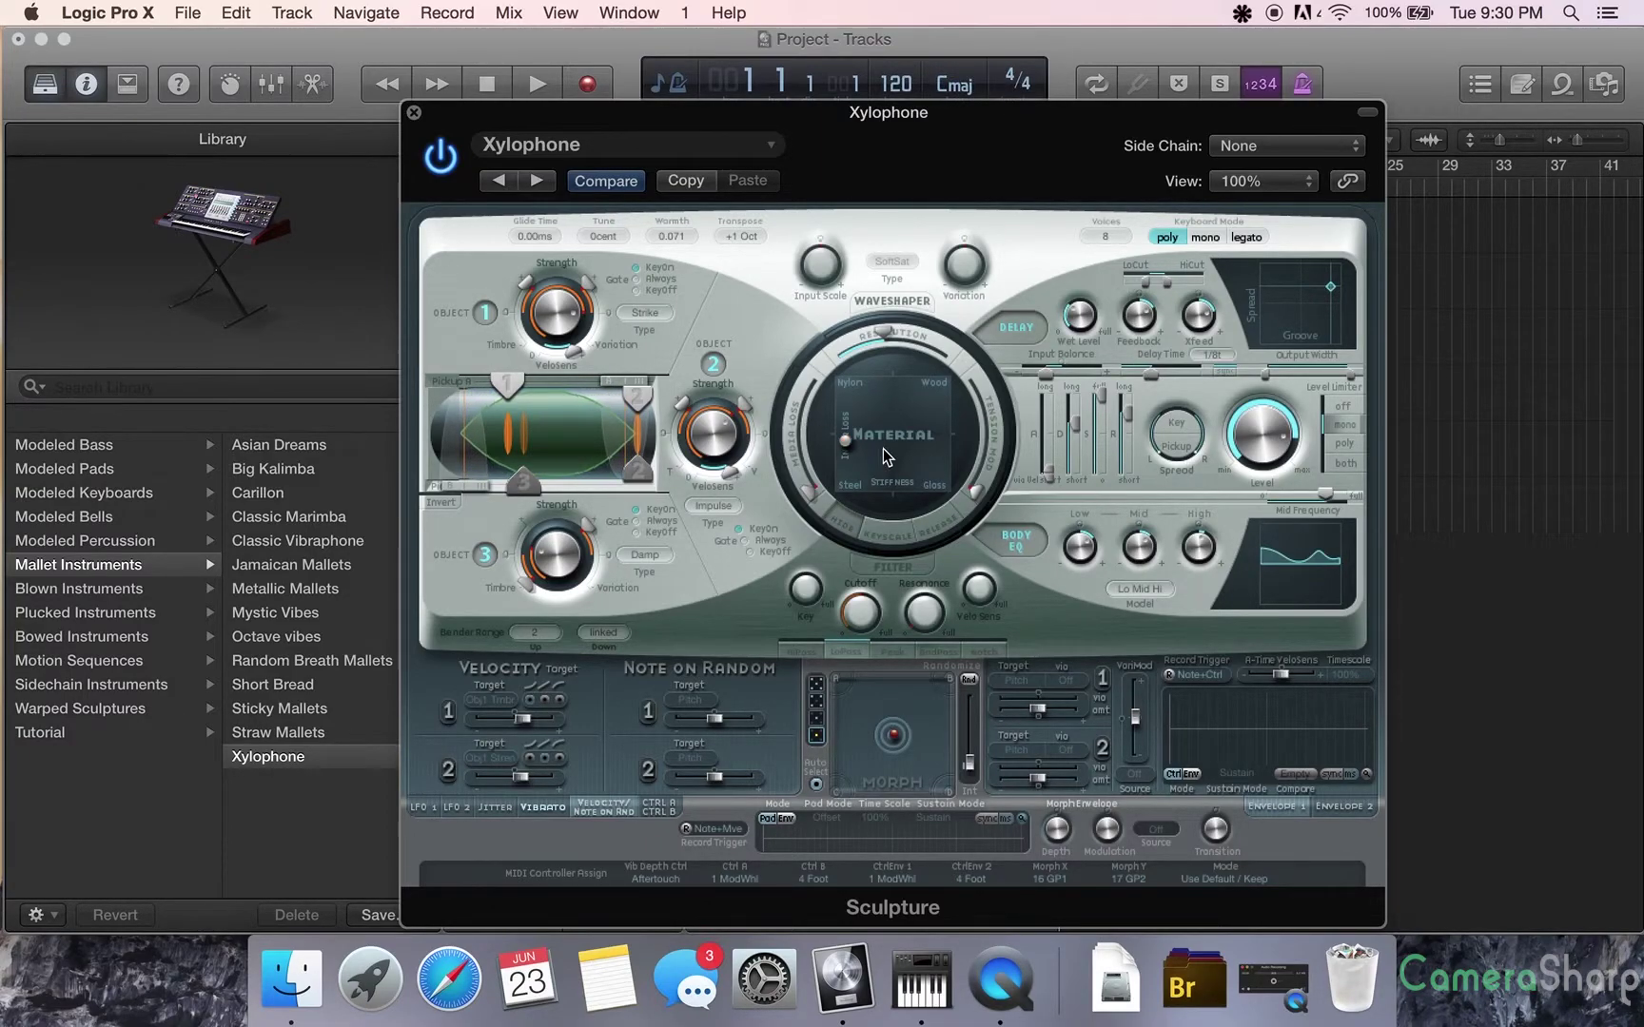
Enable the filter in Peak mode, shift material toward Steel, and lower cutoff to 0.32
left_click_drag(844, 440, 924, 430)
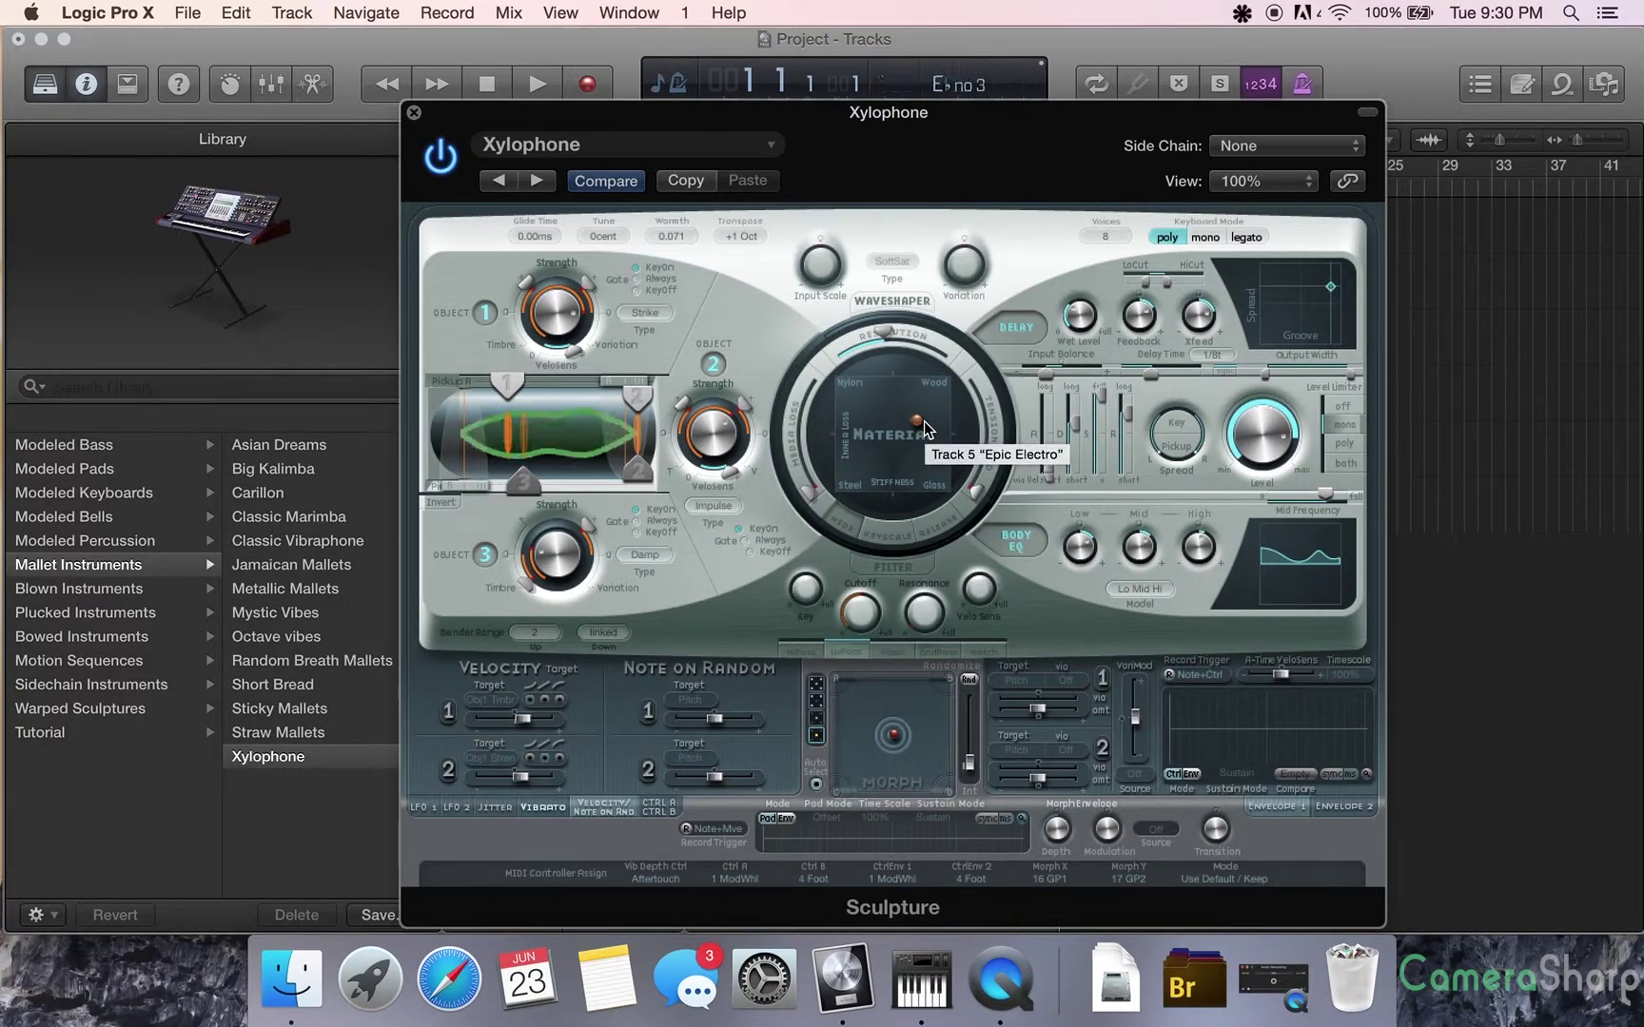
left_click(894, 566)
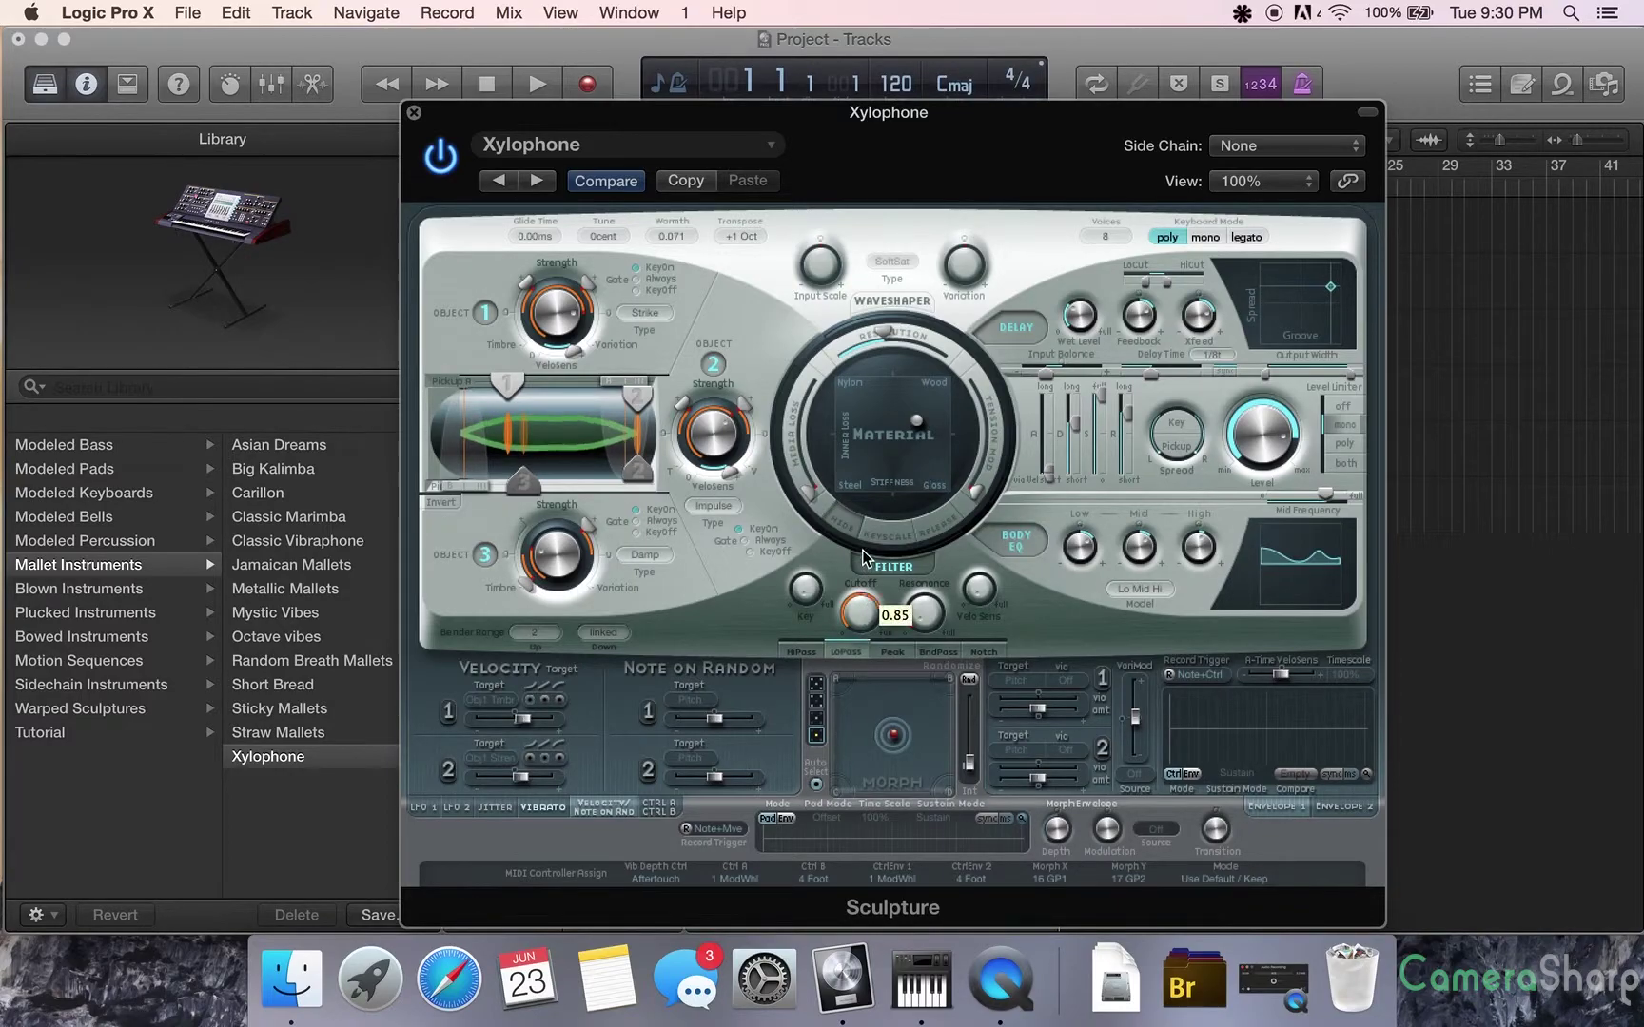
left_click(890, 651)
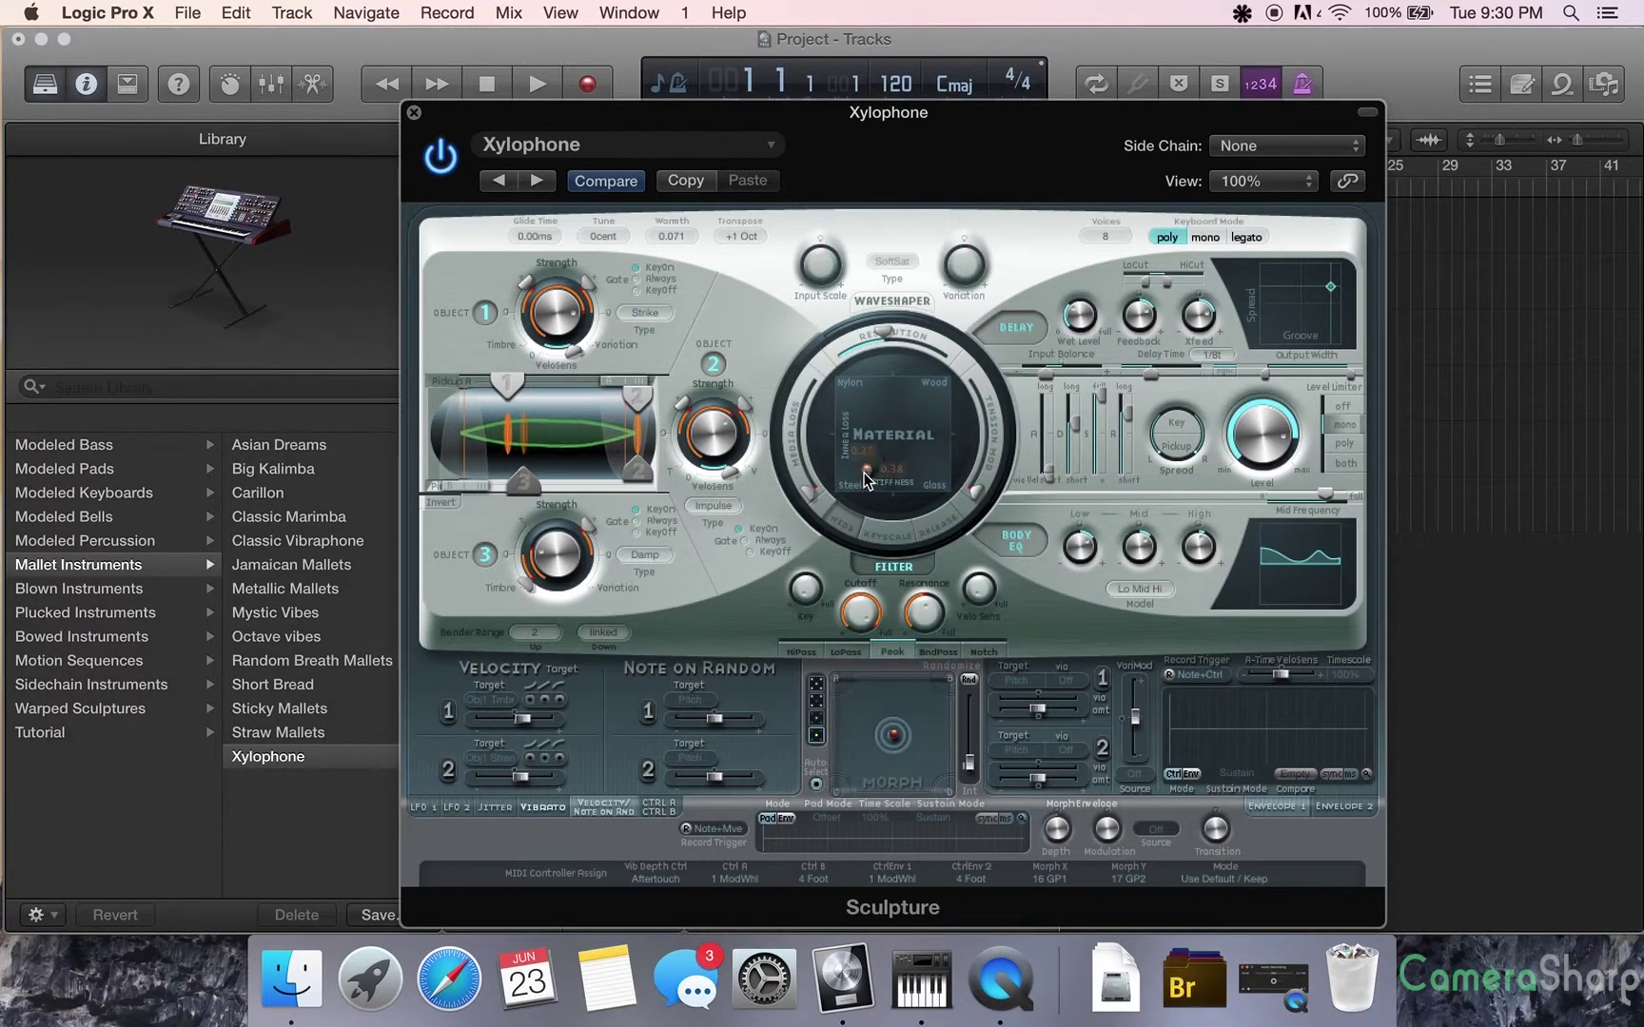
left_click_drag(916, 419, 864, 470)
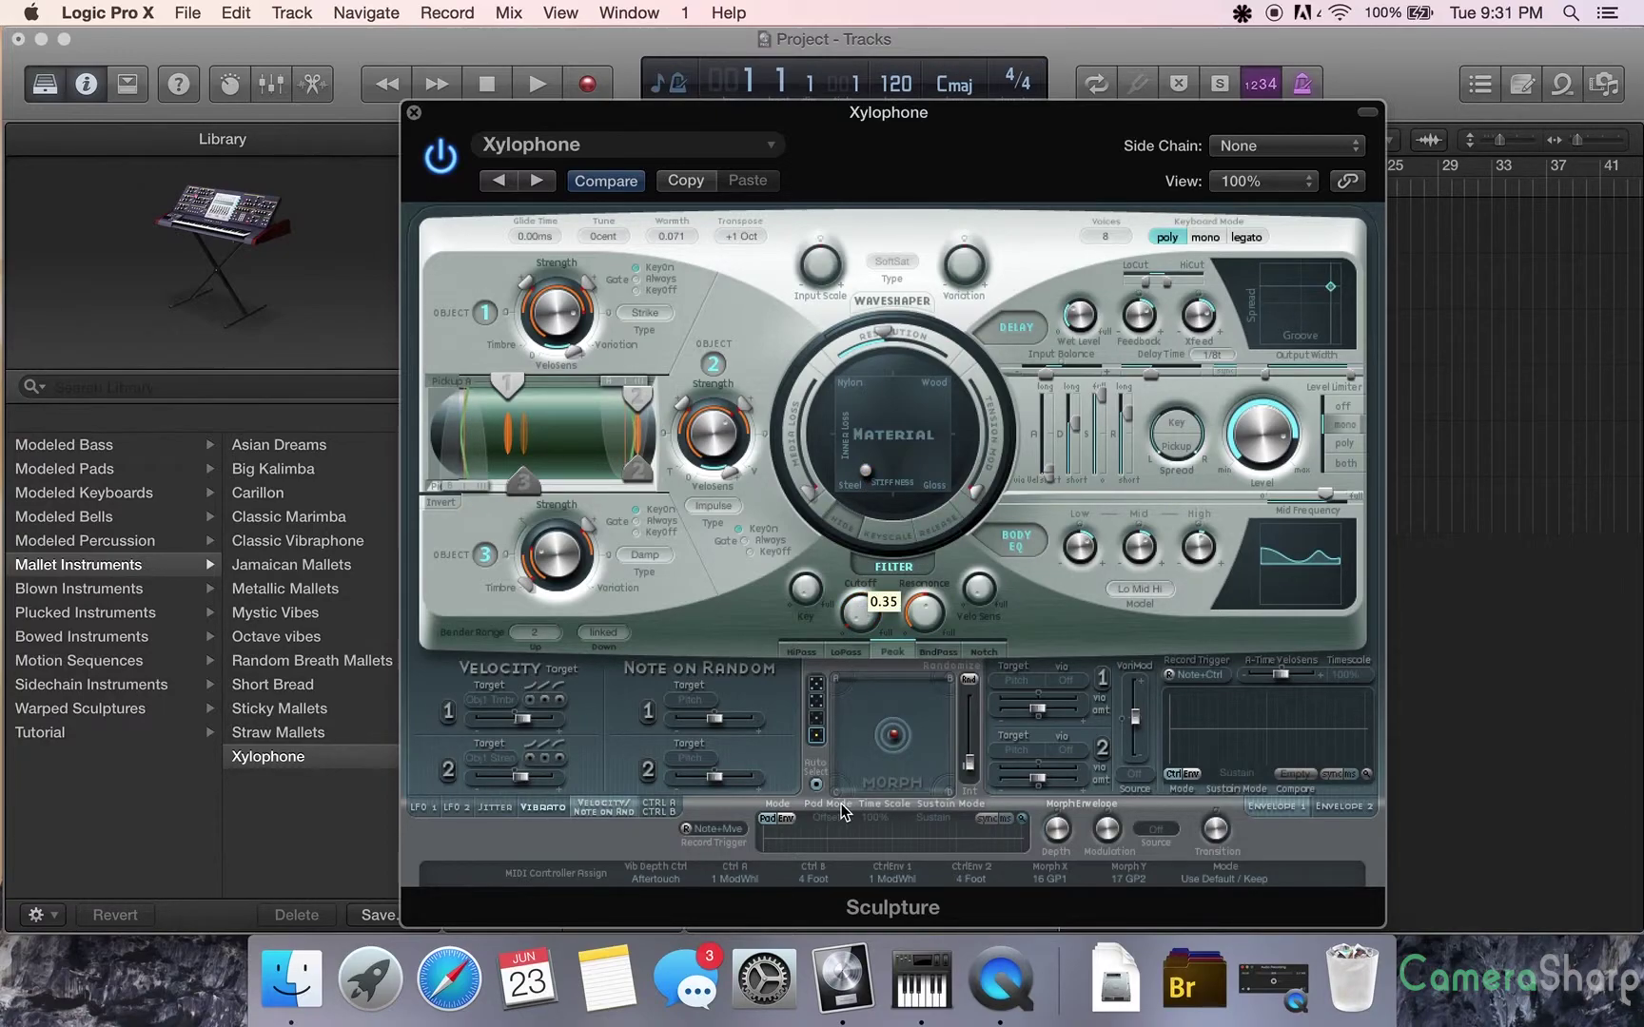
left_click_drag(825, 599, 880, 799)
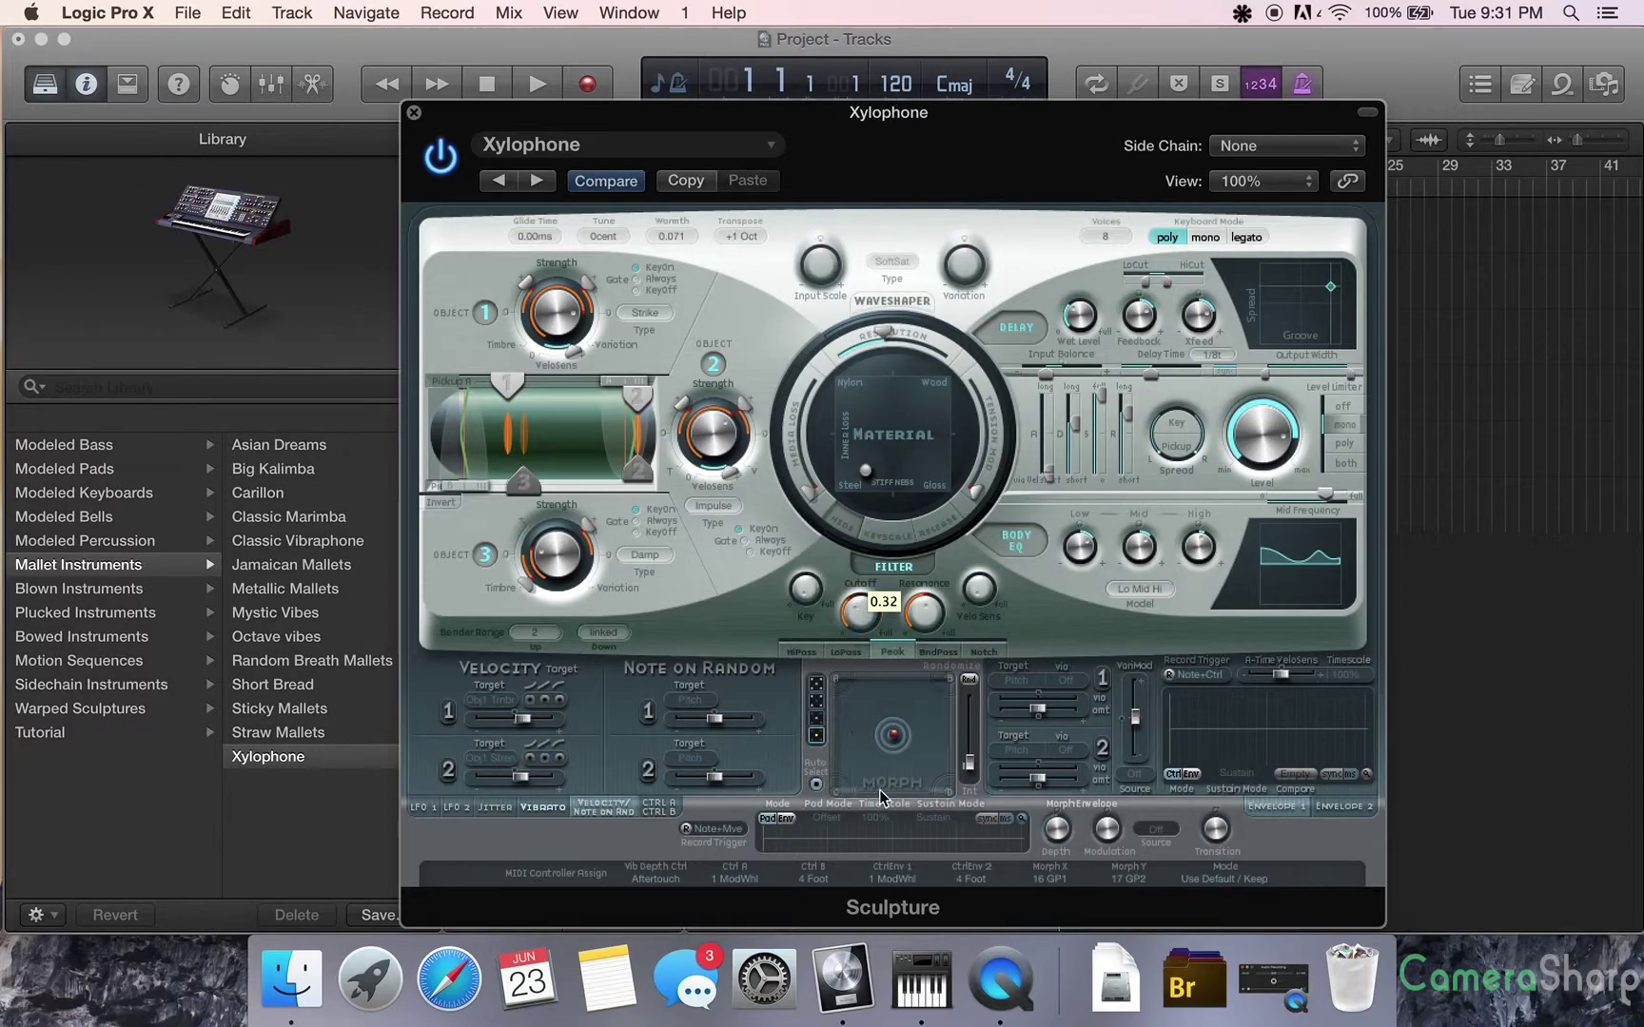
Close the Sculpture plug-in window to reveal the Xylophone track in the Tracks area
left_click(414, 113)
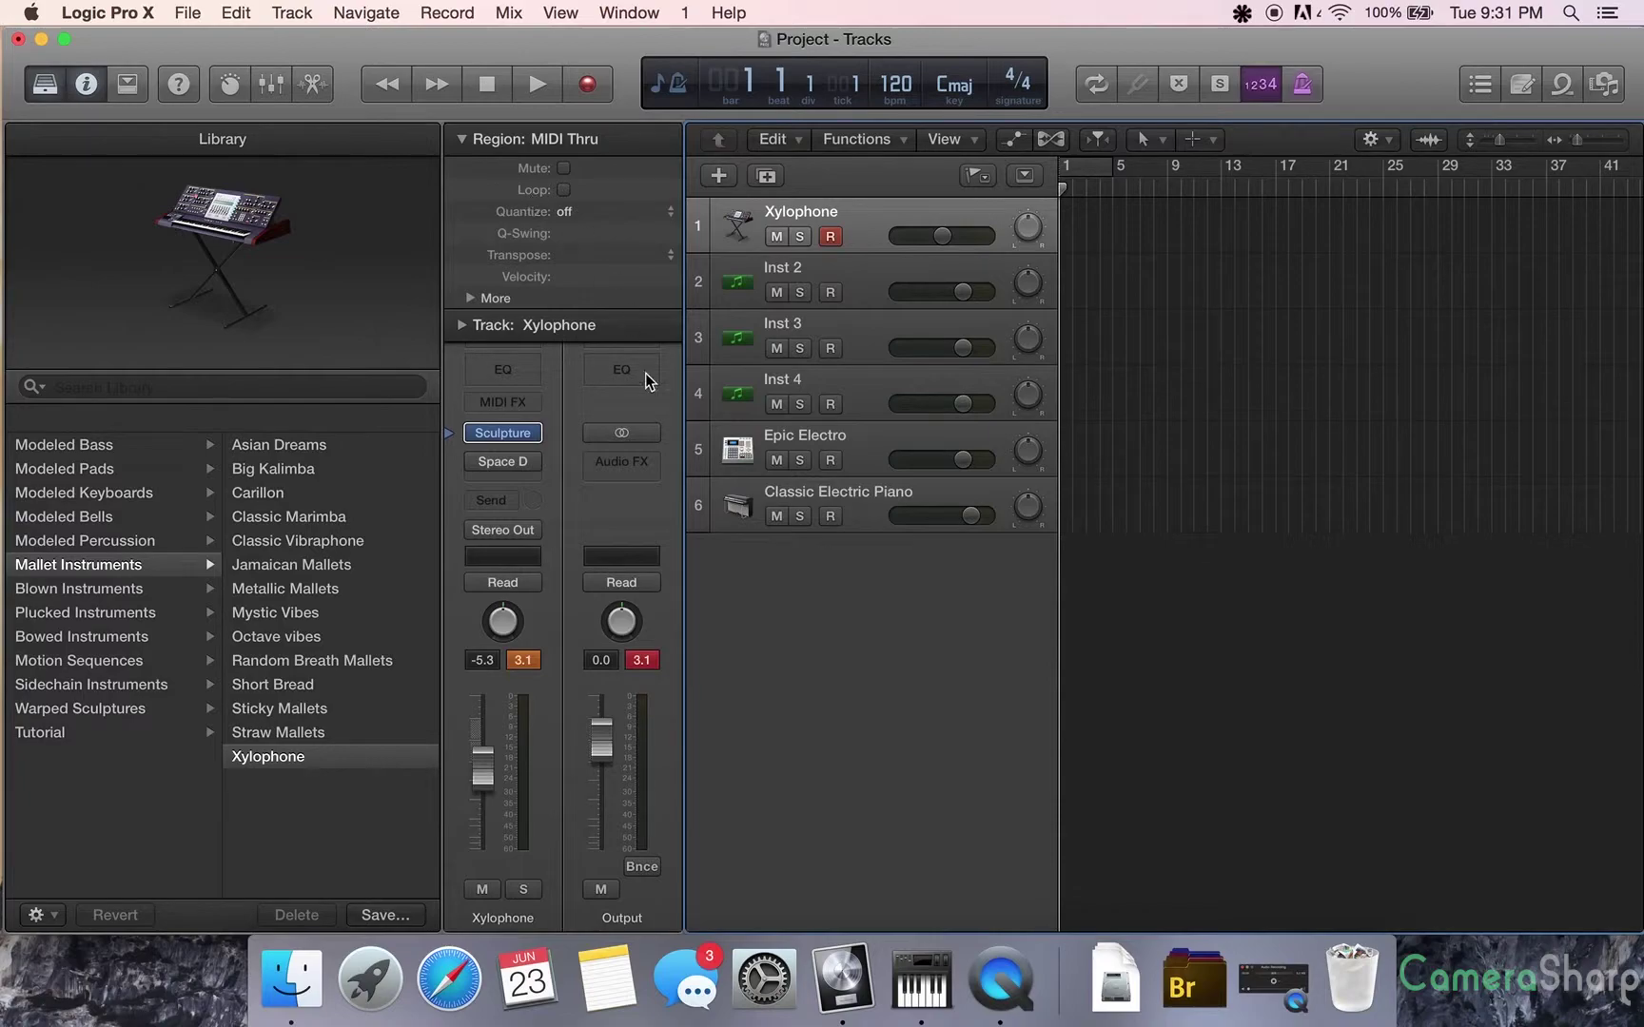